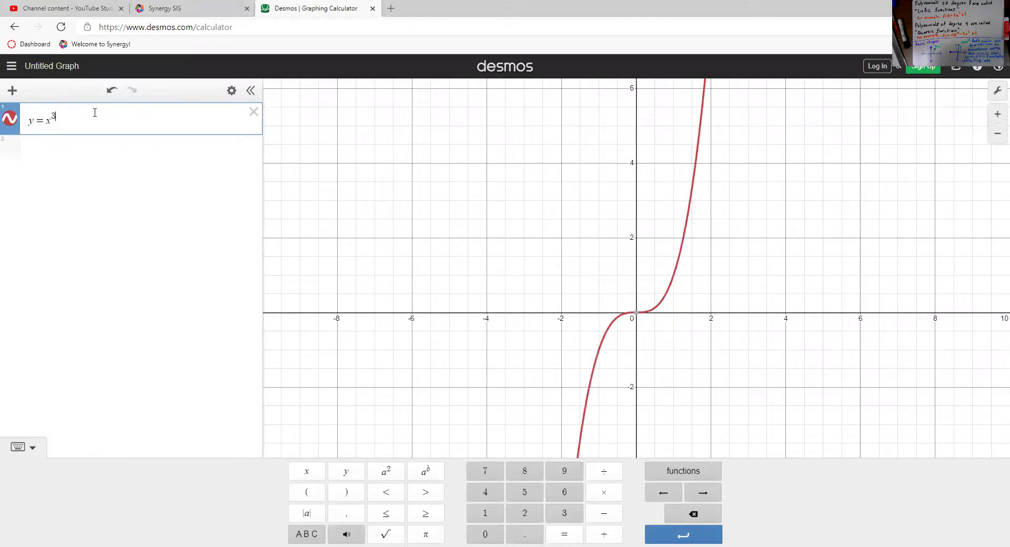
Step: Dash the y=x³ curve and duplicate it as a red second expression
{"action": "left_click", "coordinate": [6, 122]}
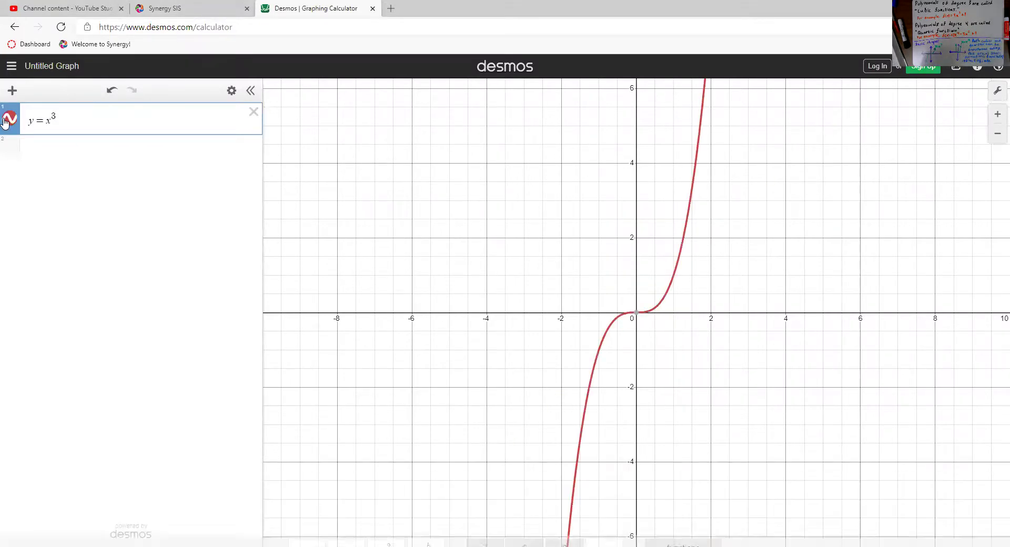
{"action": "left_click", "coordinate": [107, 136]}
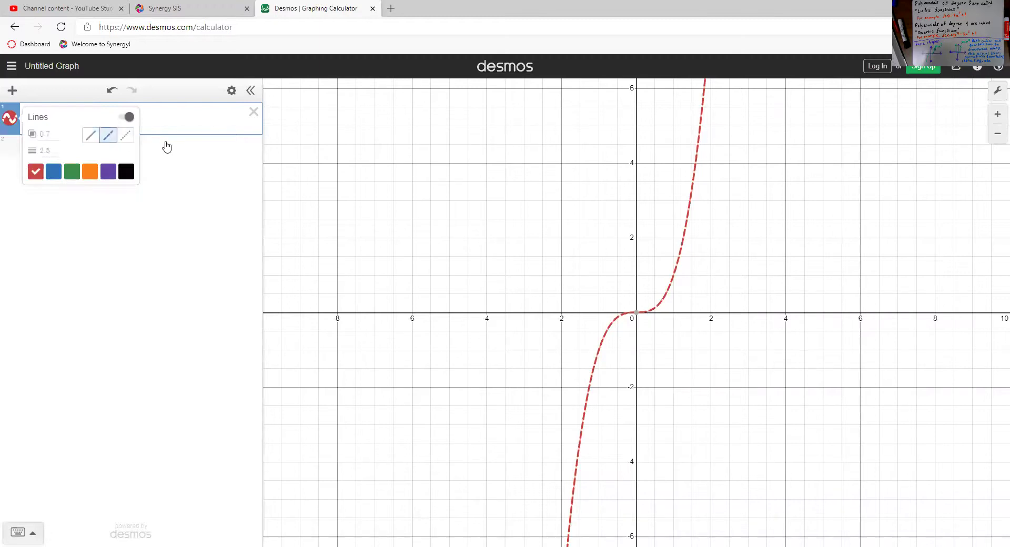
{"action": "left_click", "coordinate": [166, 143]}
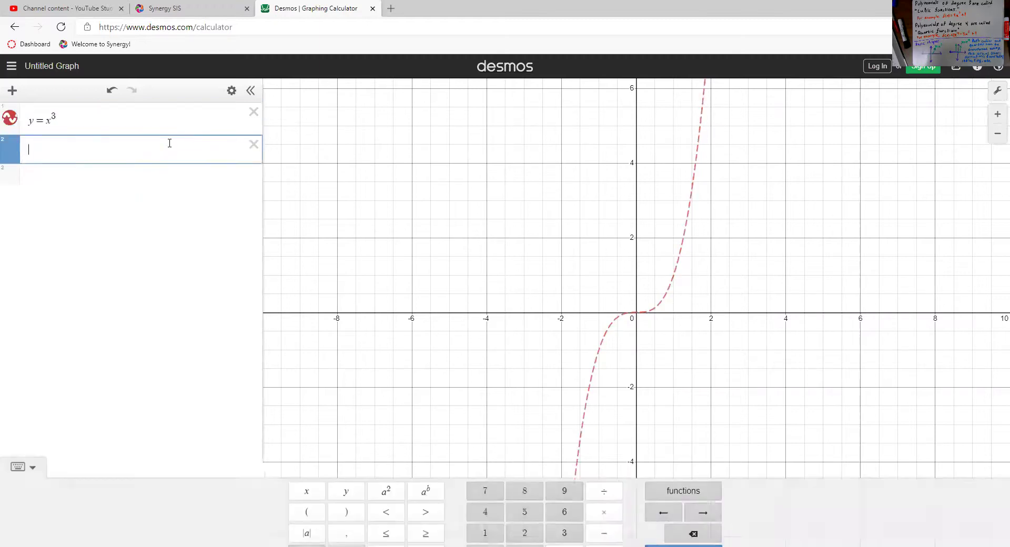
{"action": "double_click", "coordinate": [151, 122]}
{"action": "key", "text": "ctrl+c"}
{"action": "key", "text": "Down"}
{"action": "key", "text": "ctrl+v"}
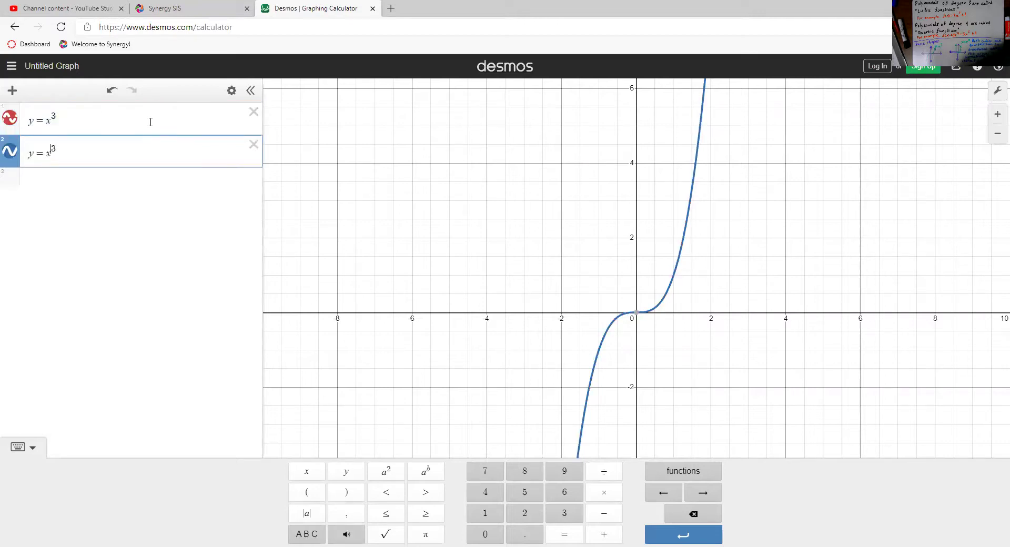
{"action": "left_click", "coordinate": [10, 155]}
{"action": "left_click", "coordinate": [35, 204]}
Step: Edit the red copy toward y=k(x−h)³+v, substituting k and h
{"action": "left_click", "coordinate": [199, 164]}
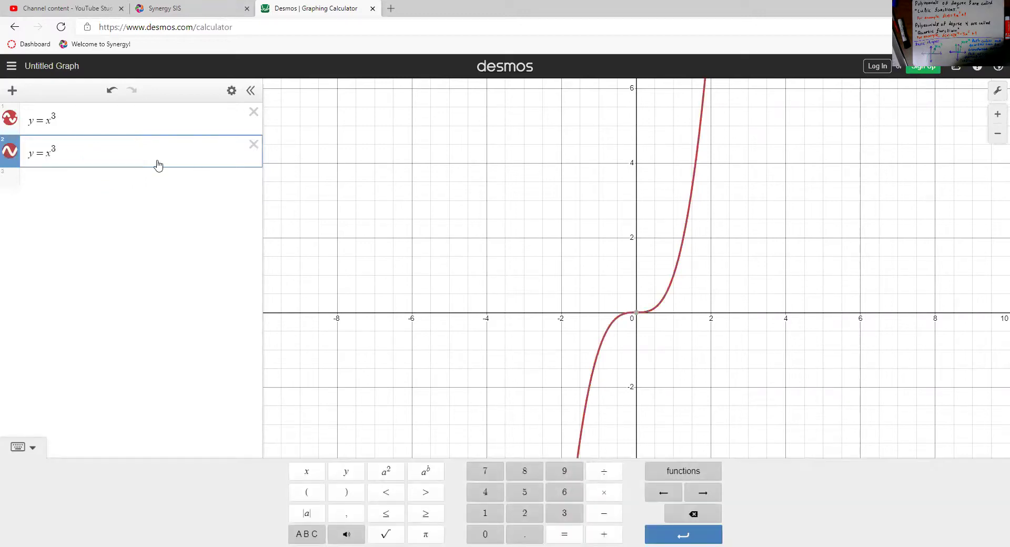
{"action": "type", "text": "+1"}
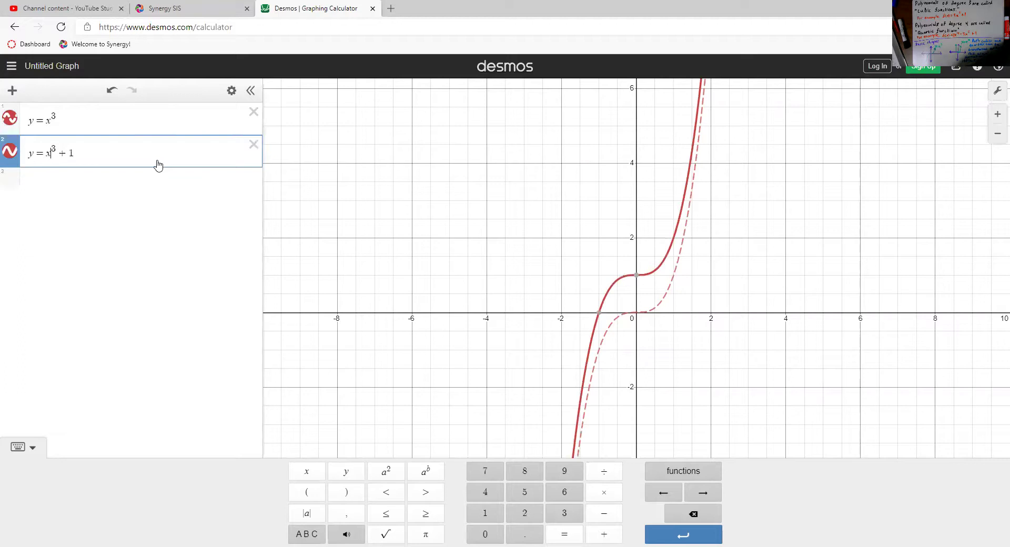
{"action": "type", "text": "("}
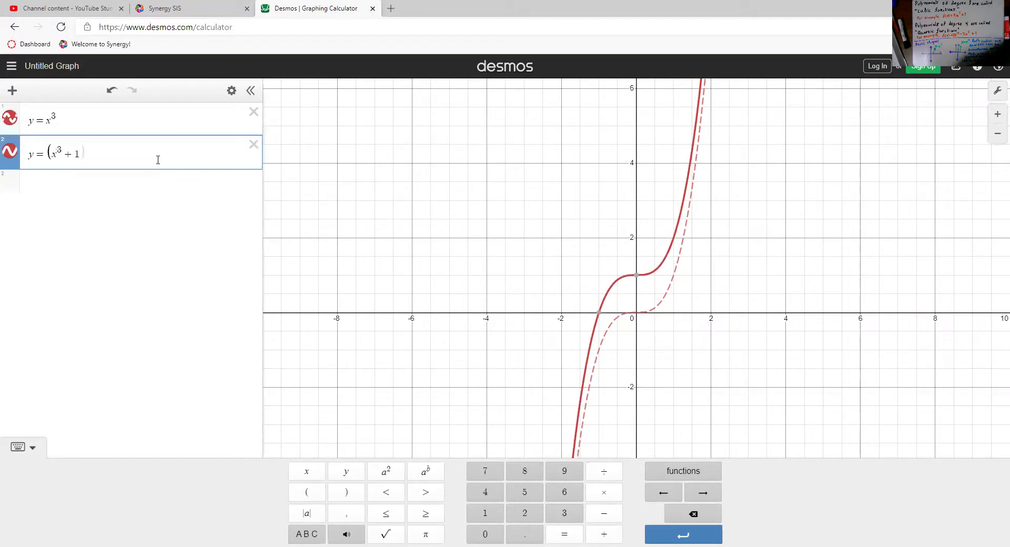
{"action": "type", "text": "))"}
{"action": "key", "text": "BackSpace"}
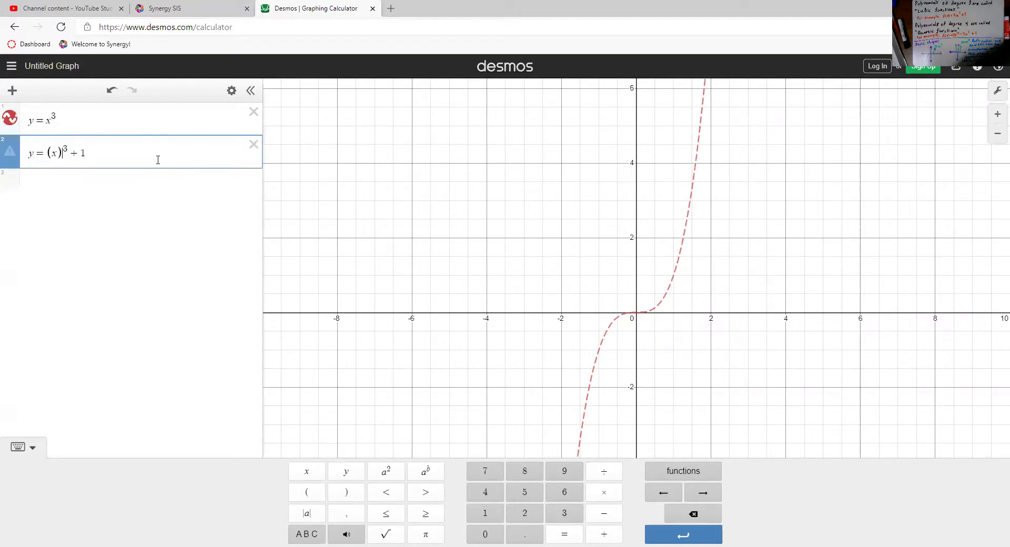
{"action": "type", "text": "-2"}
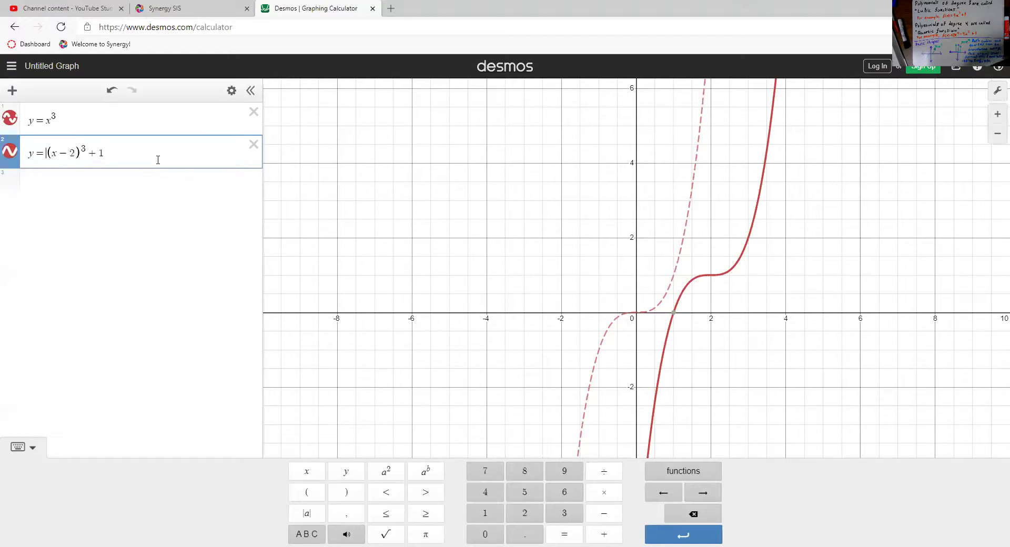
{"action": "type", "text": "5"}
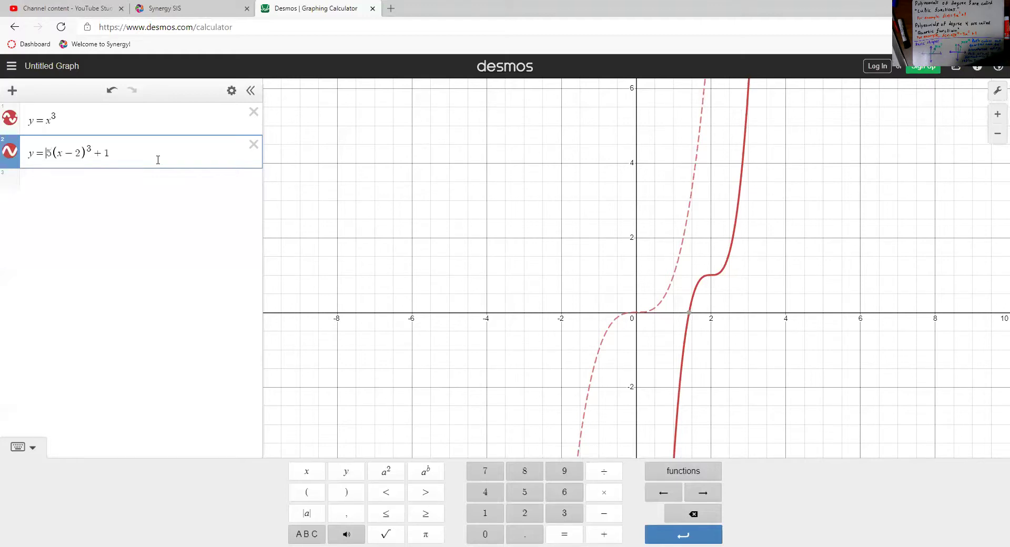
{"action": "key", "text": "shift+Left"}
{"action": "type", "text": "k"}
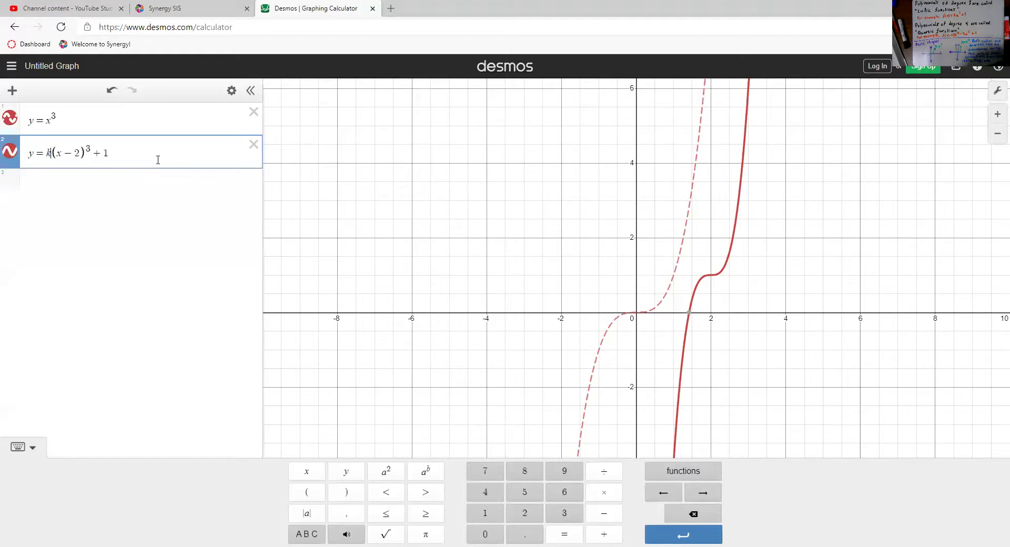
{"action": "key", "text": "Right"}
{"action": "key", "text": "Right"}
{"action": "key", "text": "Right"}
{"action": "key", "text": "Right"}
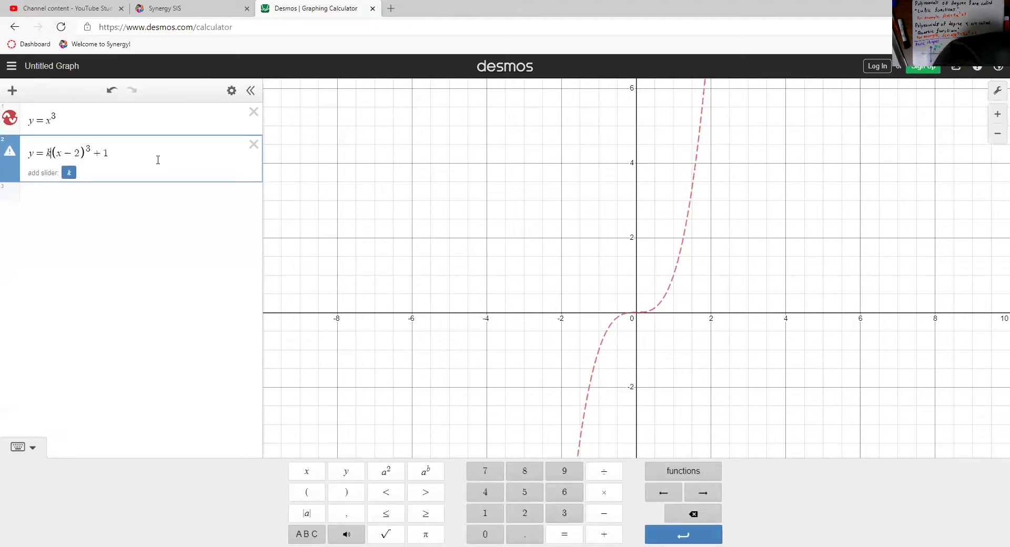
{"action": "type", "text": "h"}
{"action": "key", "text": "Right"}
{"action": "key", "text": "Right"}
{"action": "key", "text": "Right"}
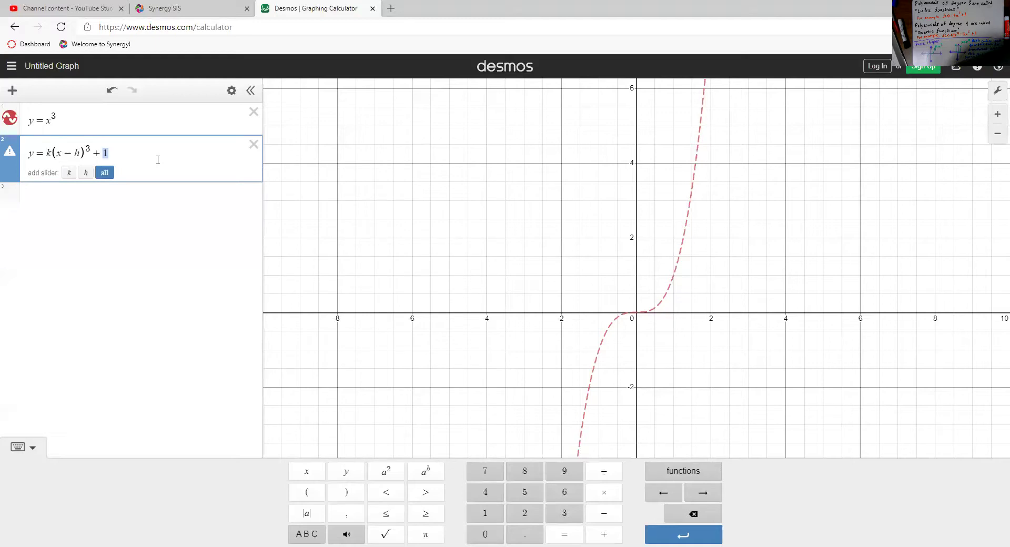
Step: Finish y=k(x−h)³+v, add all sliders, and set k=1, h=−1.4, v=1.6
{"action": "type", "text": "v"}
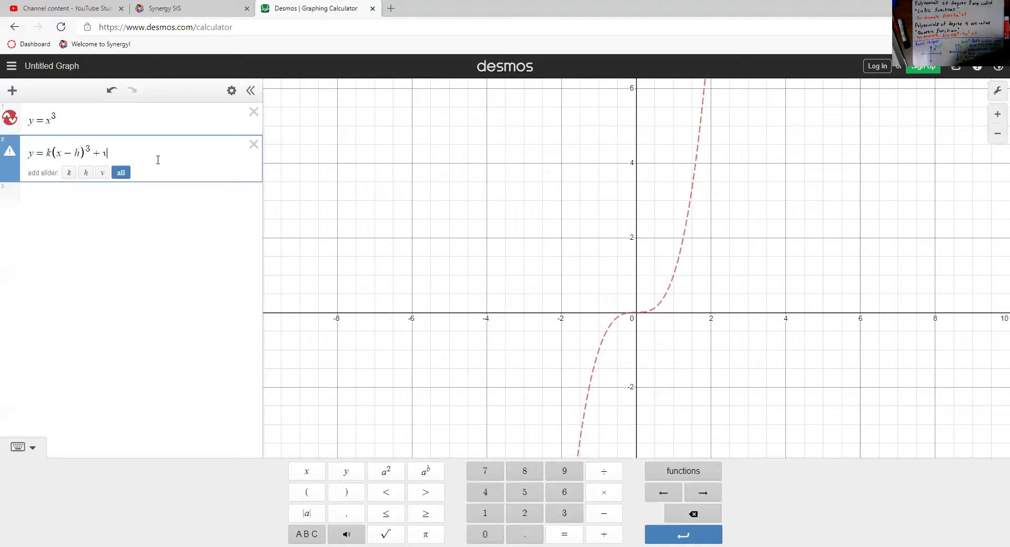
{"action": "left_click", "coordinate": [121, 174]}
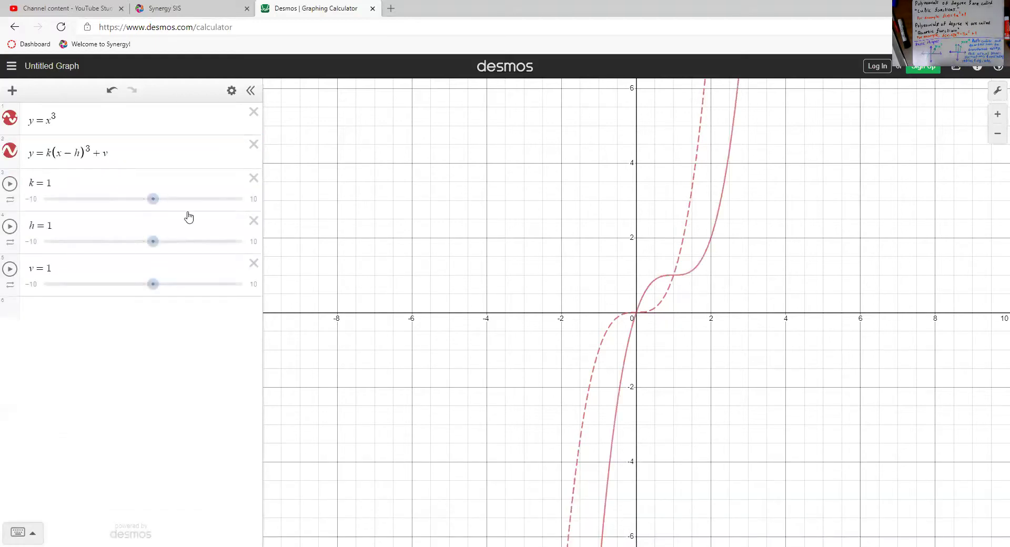
{"action": "mouse_move", "coordinate": [158, 198]}
{"action": "left_mouse_down"}
{"action": "mouse_move", "coordinate": [111, 198]}
{"action": "mouse_move", "coordinate": [190, 198]}
{"action": "mouse_move", "coordinate": [153, 198]}
{"action": "left_mouse_up"}
{"action": "left_click", "coordinate": [153, 242]}
{"action": "left_click_drag", "start_coordinate": [177, 251], "coordinate": [130, 242]}
{"action": "mouse_move", "coordinate": [153, 284]}
{"action": "left_mouse_down"}
{"action": "mouse_move", "coordinate": [224, 284]}
{"action": "mouse_move", "coordinate": [108, 284]}
{"action": "mouse_move", "coordinate": [165, 285]}
{"action": "left_mouse_up"}
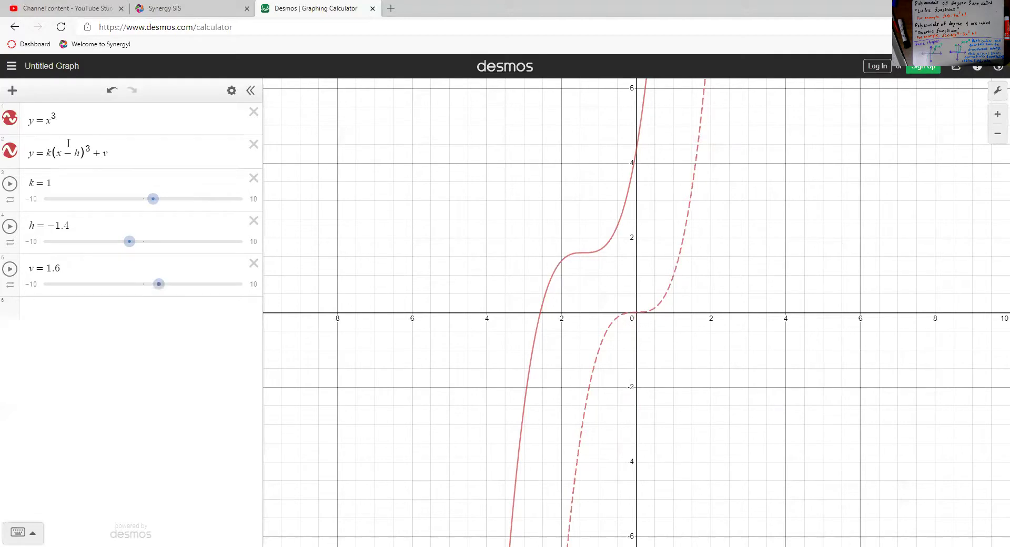
Step: Change the exponent from 3 to 4 in both expressions
{"action": "left_click", "coordinate": [66, 120]}
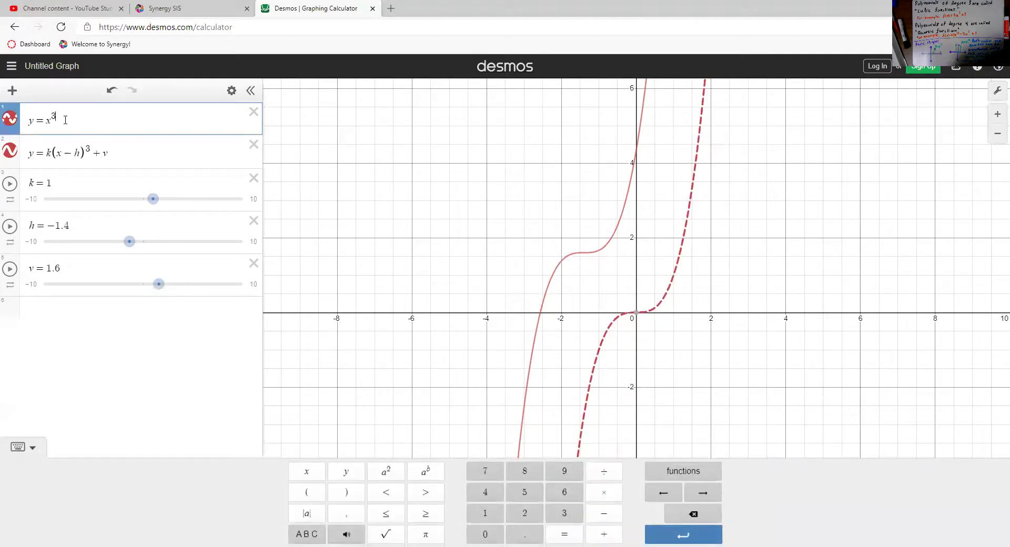
{"action": "key", "text": "BackSpace"}
{"action": "type", "text": "4"}
{"action": "key", "text": "Down"}
{"action": "key", "text": "Down"}
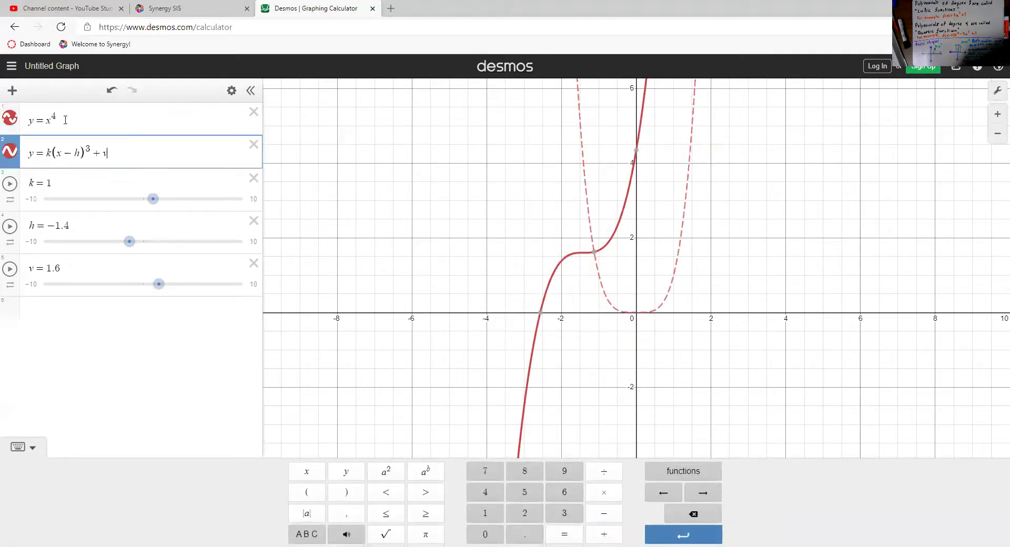
{"action": "key", "text": "Up"}
{"action": "key", "text": "BackSpace"}
{"action": "type", "text": "4"}
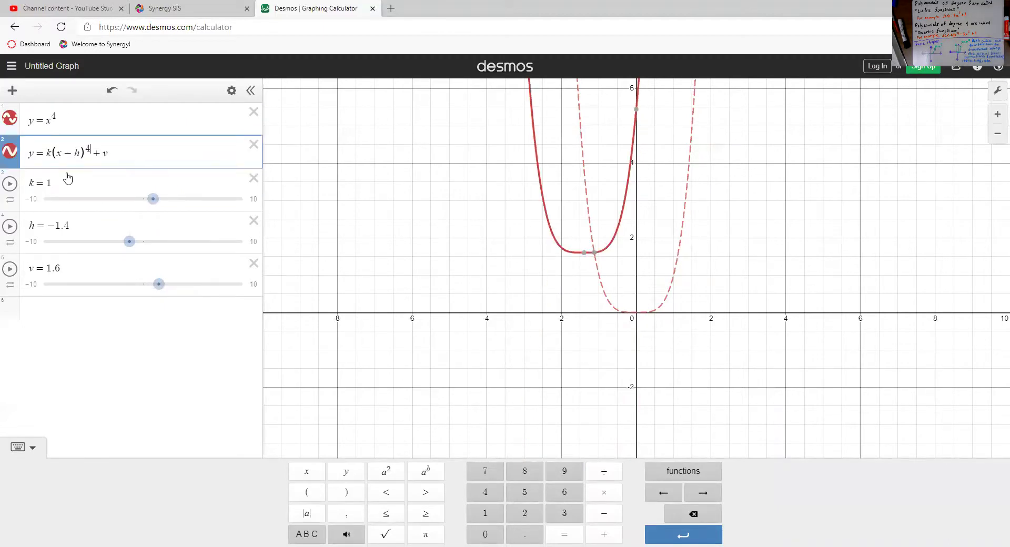
Step: Set the sliders to h=−5.4, v=−2.3 and k=−3.7, flipping the quartic downward
{"action": "left_click_drag", "start_coordinate": [129, 241], "coordinate": [89, 241]}
{"action": "left_click_drag", "start_coordinate": [159, 284], "coordinate": [121, 284]}
{"action": "mouse_move", "coordinate": [153, 199]}
{"action": "left_mouse_down"}
{"action": "mouse_move", "coordinate": [253, 189]}
{"action": "mouse_move", "coordinate": [150, 200]}
{"action": "left_mouse_up"}
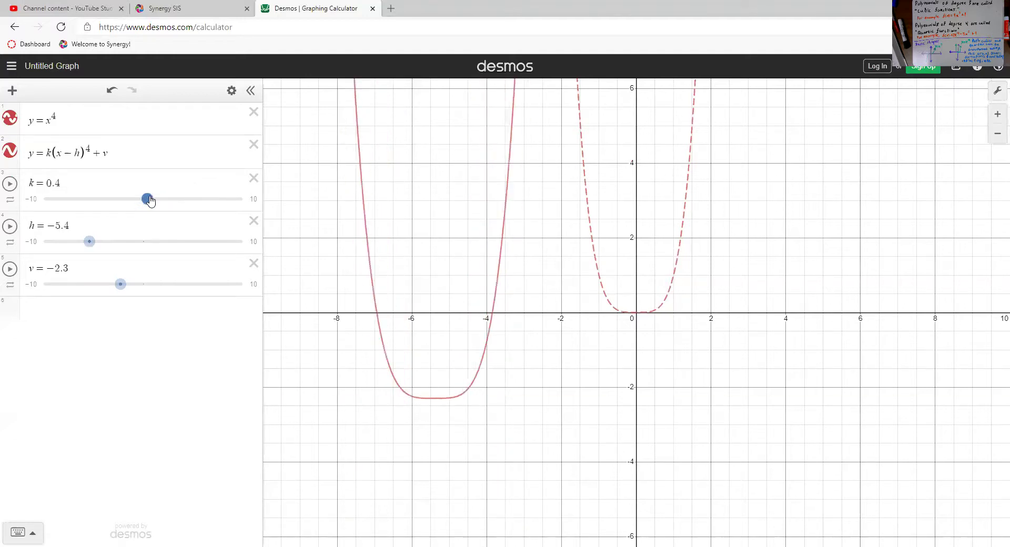
{"action": "left_click", "coordinate": [106, 201]}
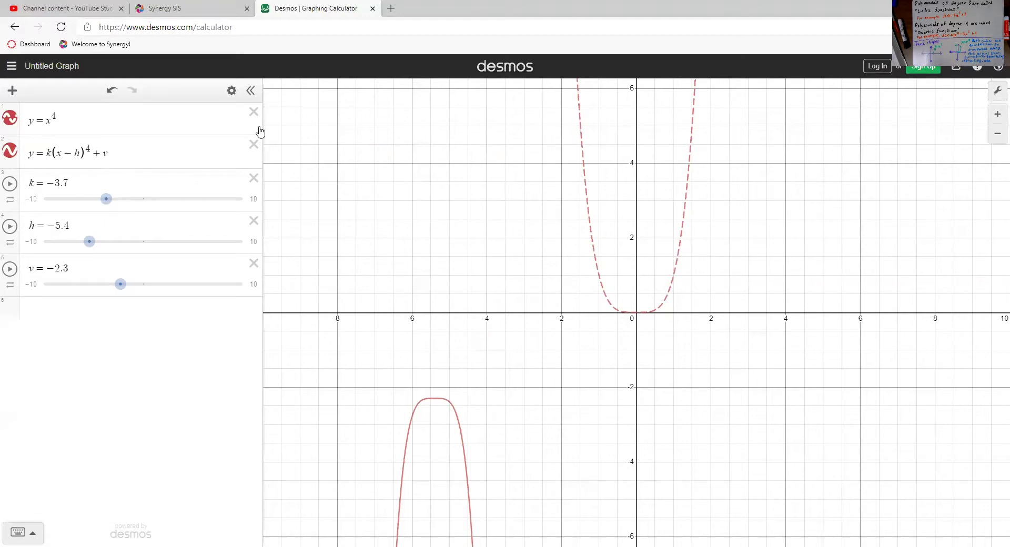
Step: Delete both quartic expressions and the k, h and v sliders
{"action": "left_click", "coordinate": [254, 112]}
{"action": "left_click", "coordinate": [255, 113]}
{"action": "left_click", "coordinate": [255, 111]}
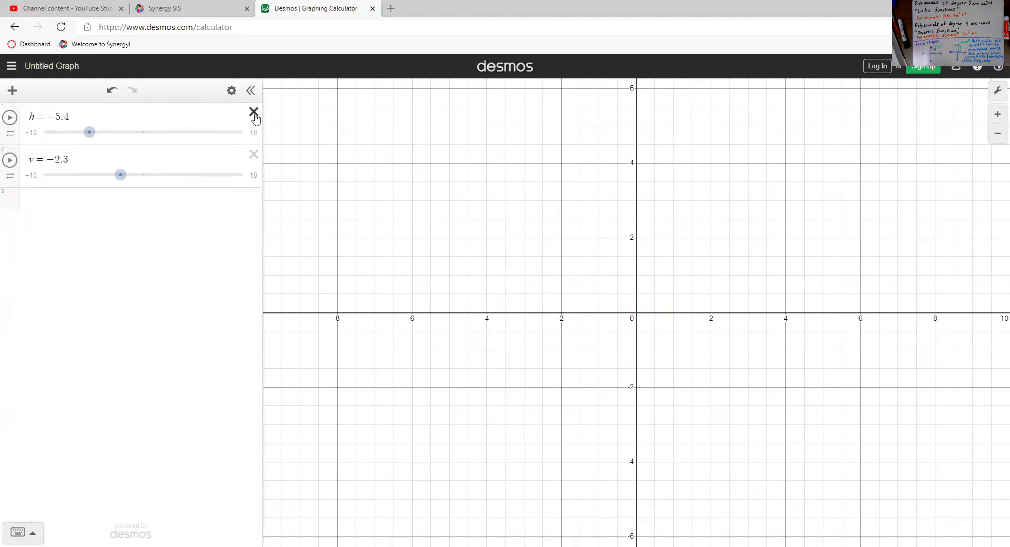
{"action": "left_click", "coordinate": [255, 112]}
{"action": "left_click", "coordinate": [255, 113]}
Step: Enter y=x^2+2x-1 in the empty expression list
{"action": "left_click", "coordinate": [230, 119]}
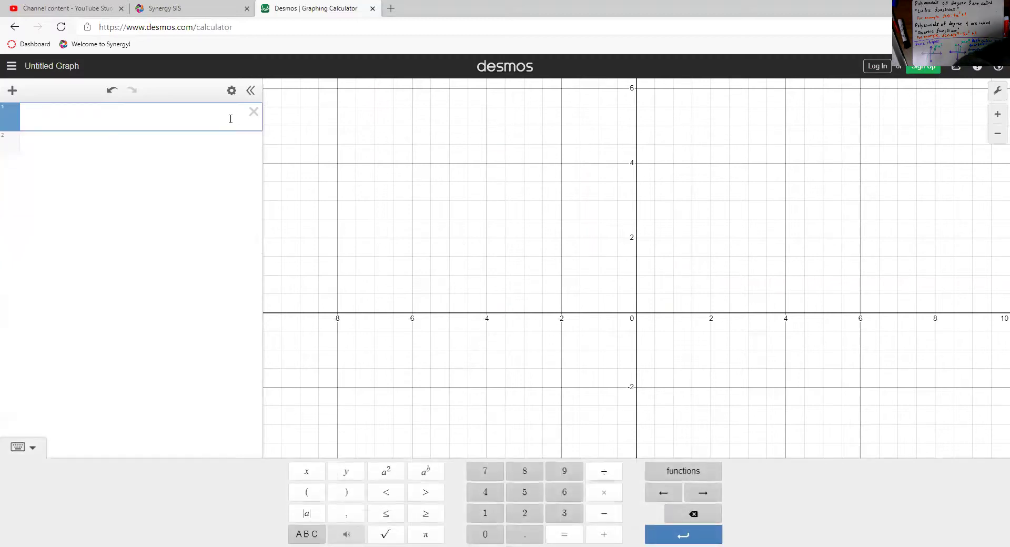
{"action": "type", "text": "y="}
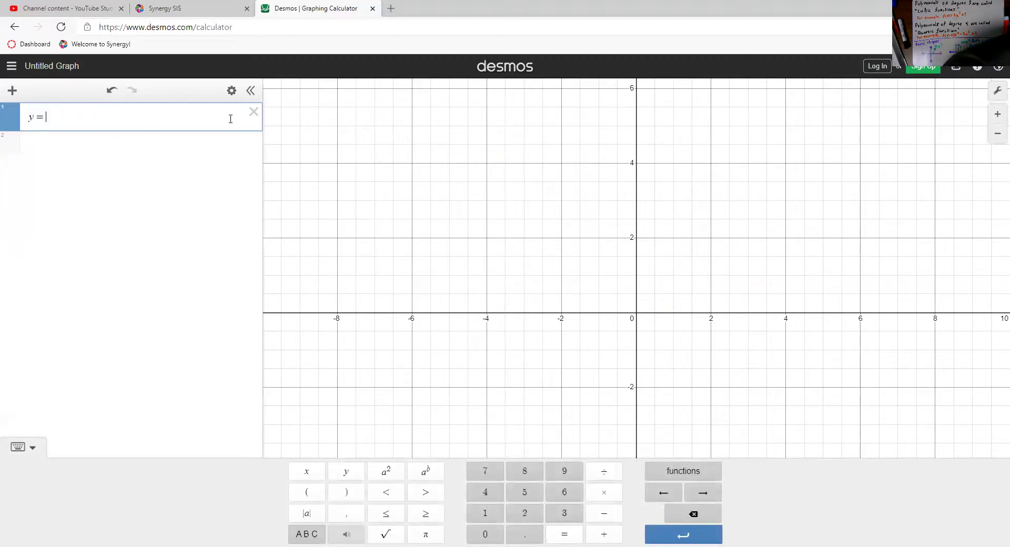
{"action": "type", "text": "x^2"}
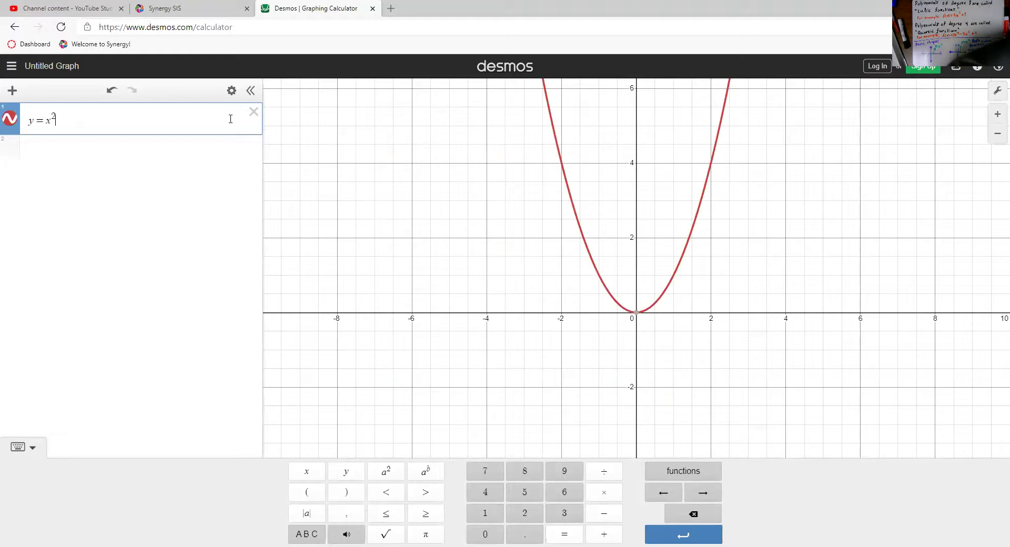
{"action": "type", "text": "+2x"}
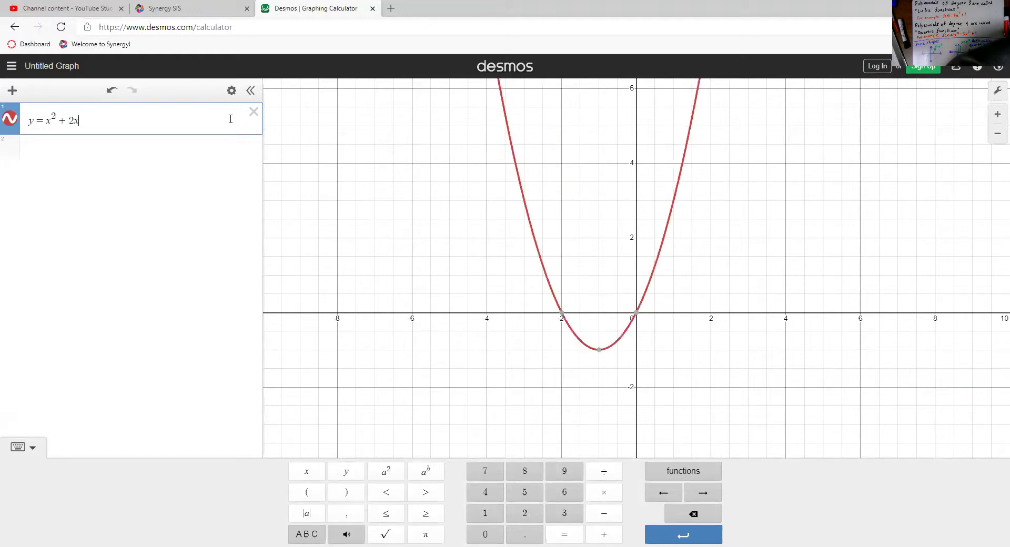
{"action": "type", "text": "-1"}
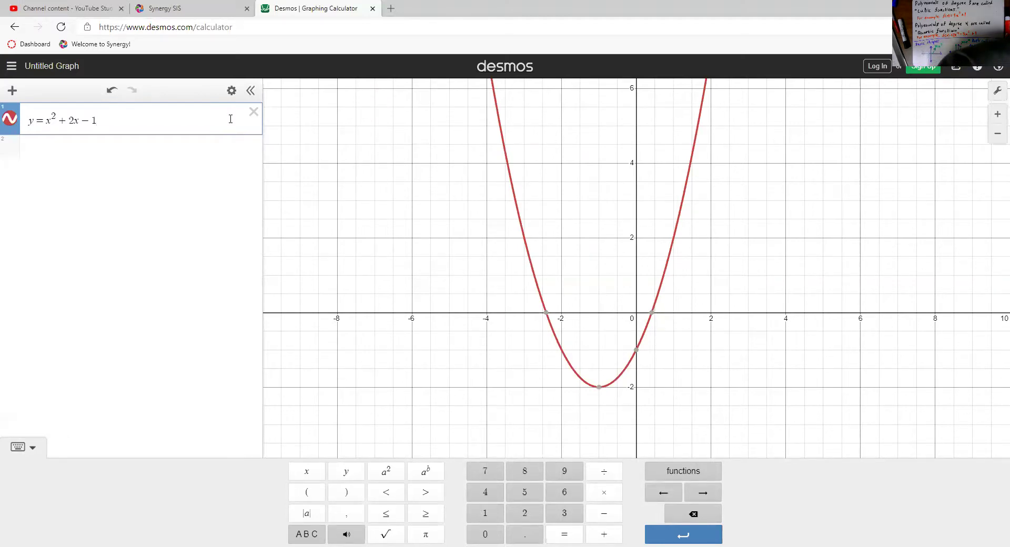
{"action": "key", "text": "Return"}
Step: Trim +2x−1 from the first equation, leaving y=x²
{"action": "left_click", "coordinate": [231, 119]}
{"action": "key", "text": "shift+Left"}
{"action": "key", "text": "shift+Left"}
{"action": "key", "text": "shift+Left"}
{"action": "key", "text": "shift+Left"}
{"action": "key", "text": "shift+Left"}
{"action": "key", "text": "BackSpace"}
{"action": "key", "text": "Down"}
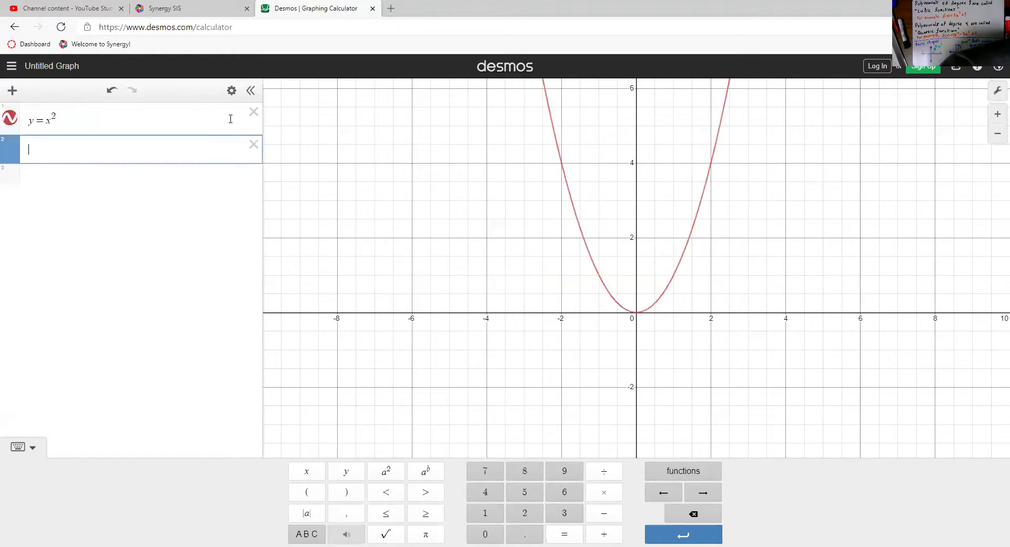
Step: Enter y=ax²+bx+c in row 2 and add sliders for a, b and c
{"action": "type", "text": "y=ax"}
{"action": "key", "text": "Left"}
{"action": "type", "text": "a"}
{"action": "key", "text": "Right"}
{"action": "type", "text": "^2+b"}
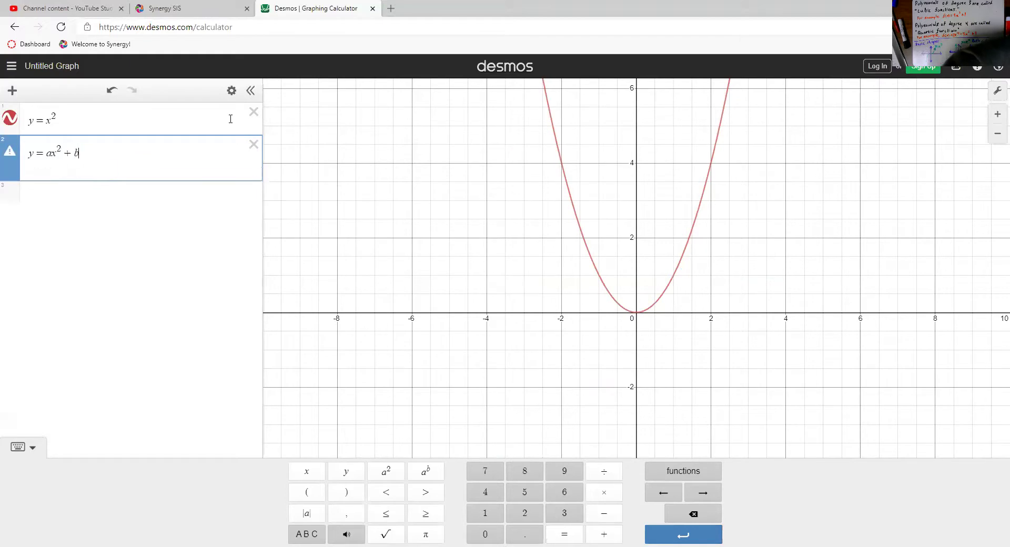
{"action": "type", "text": "x+c"}
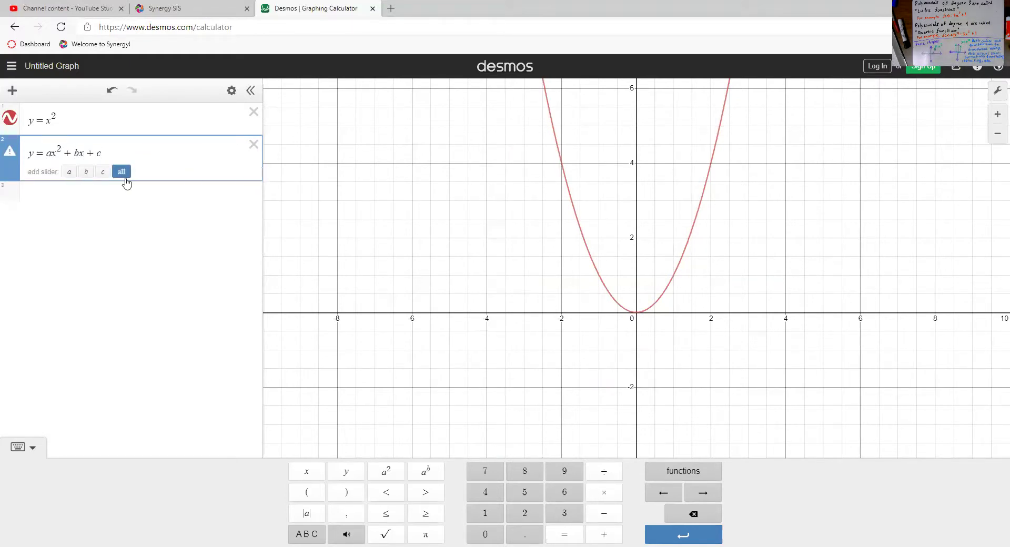
{"action": "left_click", "coordinate": [124, 176]}
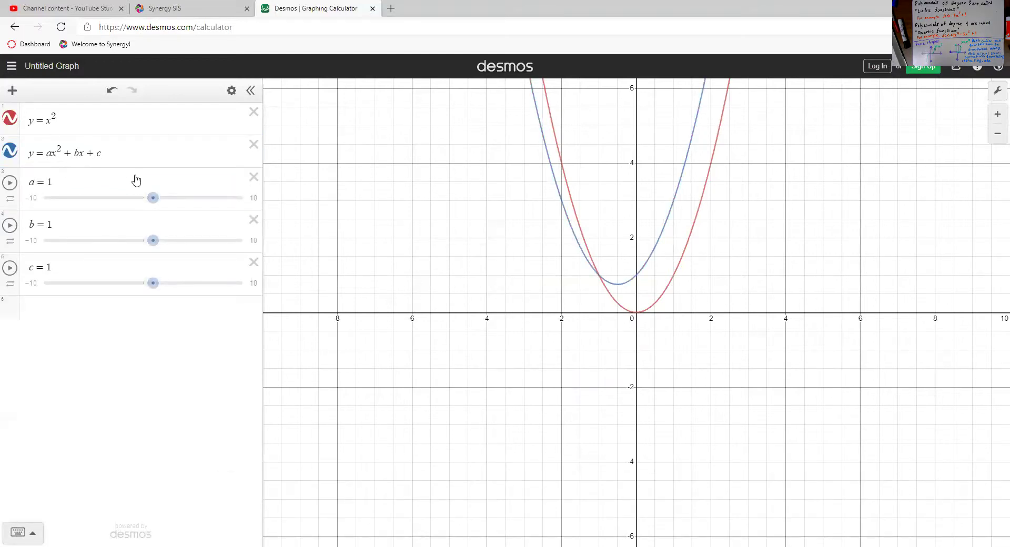
Step: Adjust the sliders to a=−1.7, b=3.2 and c=−0.1
{"action": "mouse_move", "coordinate": [151, 198]}
{"action": "left_mouse_down"}
{"action": "mouse_move", "coordinate": [174, 201]}
{"action": "mouse_move", "coordinate": [134, 199]}
{"action": "mouse_move", "coordinate": [150, 200]}
{"action": "left_mouse_up"}
{"action": "left_click_drag", "start_coordinate": [158, 239], "coordinate": [212, 284]}
{"action": "left_click_drag", "start_coordinate": [199, 243], "coordinate": [142, 282]}
{"action": "mouse_move", "coordinate": [184, 243]}
{"action": "left_mouse_down"}
{"action": "mouse_move", "coordinate": [100, 255]}
{"action": "mouse_move", "coordinate": [174, 247]}
{"action": "left_mouse_up"}
{"action": "left_click", "coordinate": [152, 195]}
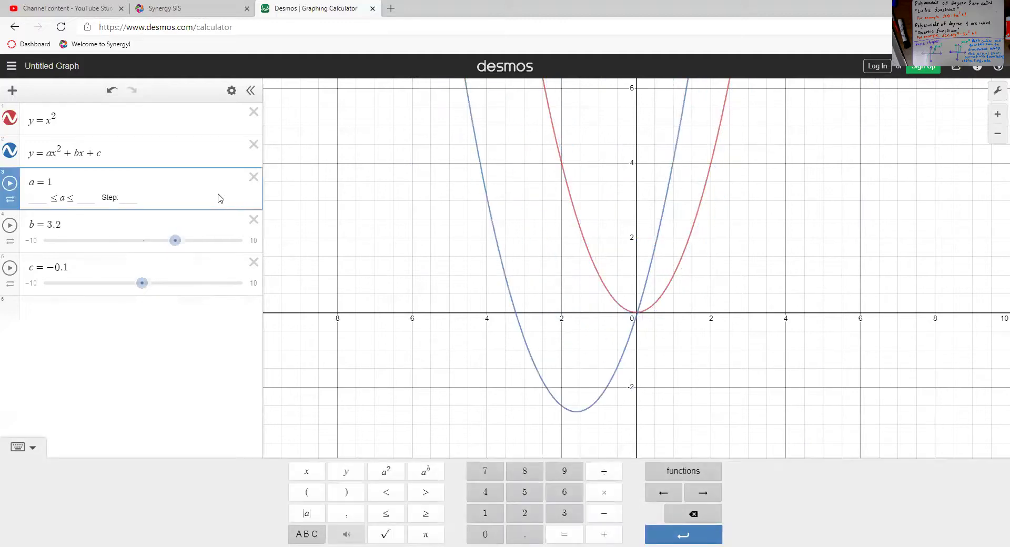
{"action": "left_click", "coordinate": [149, 221]}
{"action": "left_click_drag", "start_coordinate": [153, 198], "coordinate": [126, 204]}
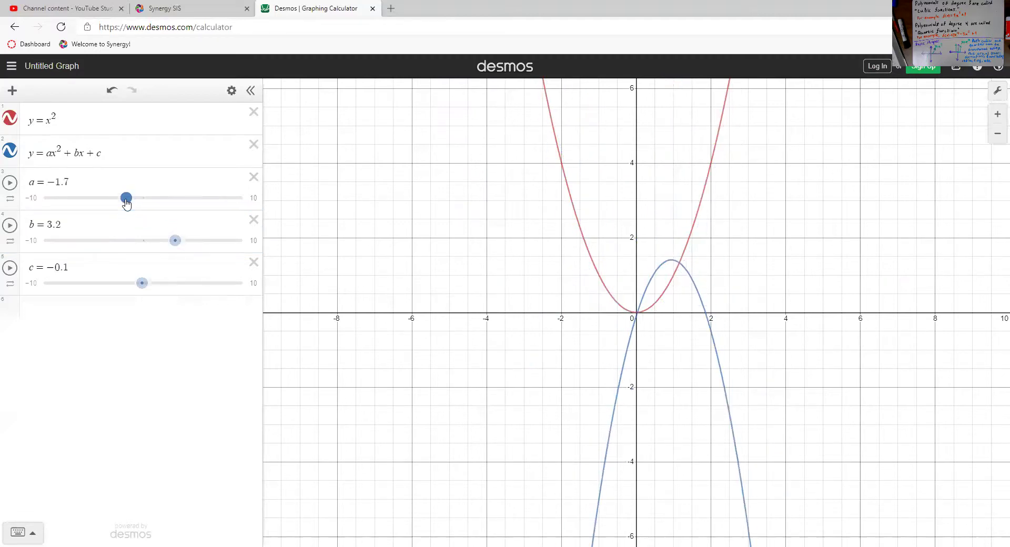
Step: Delete the a, b, c sliders and the general quadratic equation
{"action": "left_click", "coordinate": [250, 187]}
{"action": "left_click", "coordinate": [249, 187]}
{"action": "left_click", "coordinate": [250, 187]}
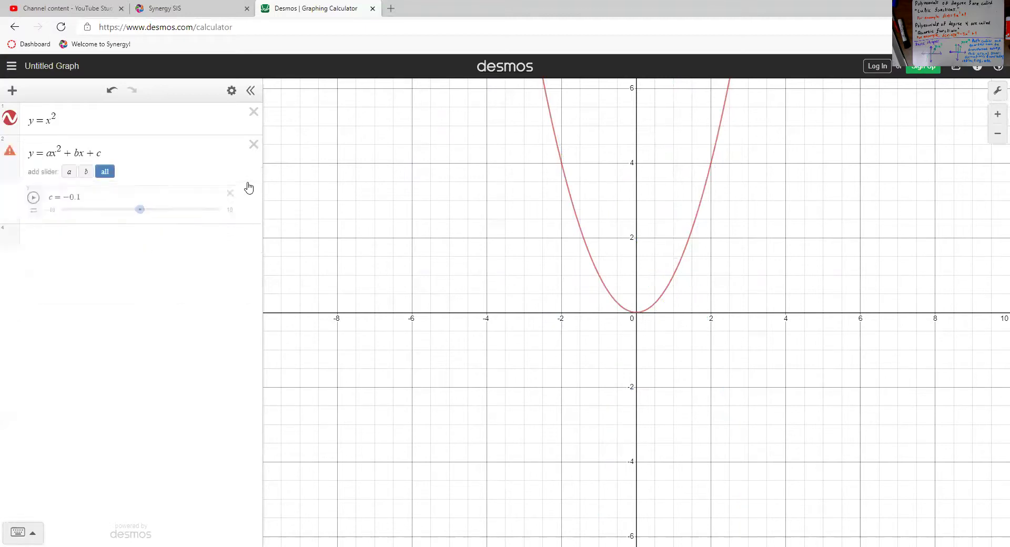
{"action": "left_click", "coordinate": [253, 145]}
Step: Change the first equation from y=x² to y=x³−x
{"action": "left_click", "coordinate": [70, 126]}
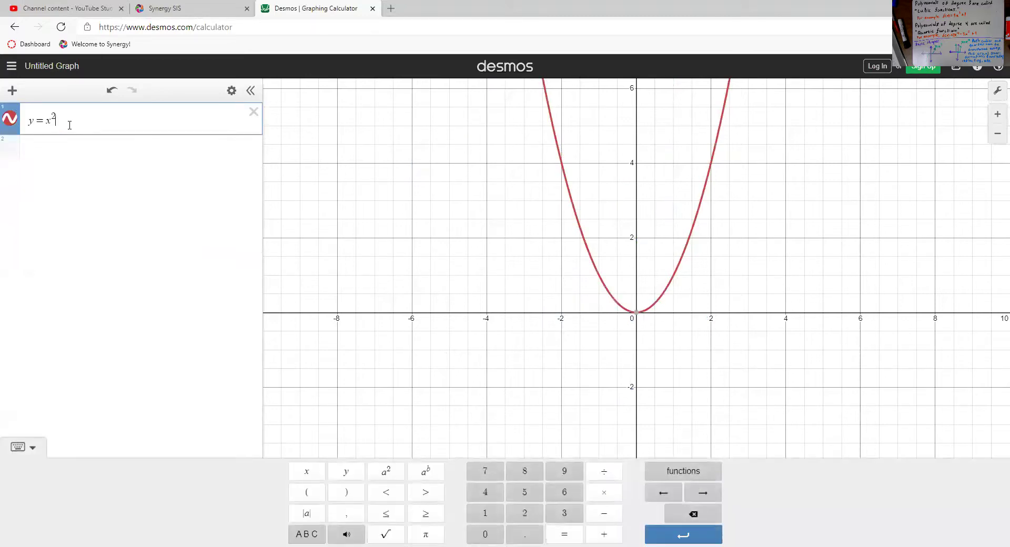
{"action": "key", "text": "BackSpace"}
{"action": "type", "text": "3"}
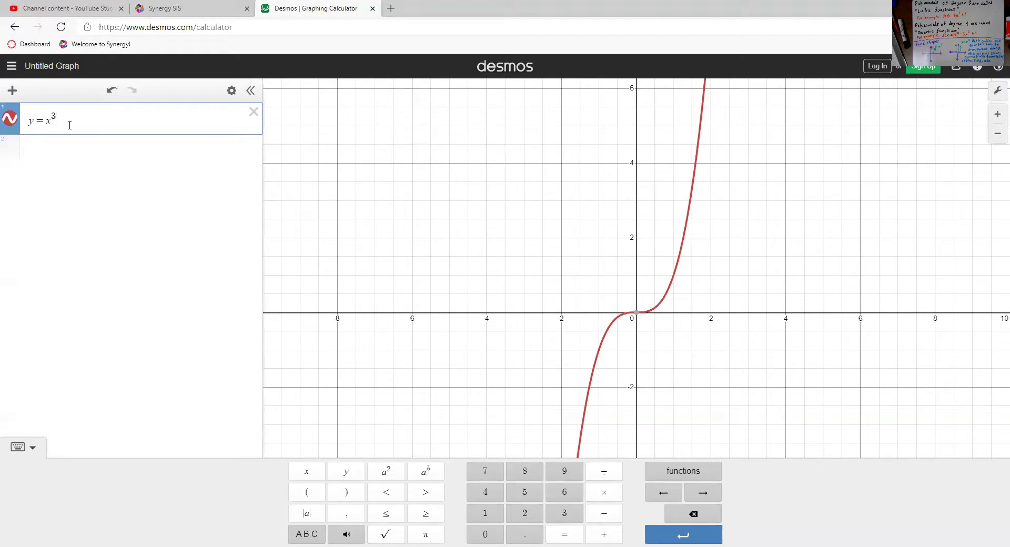
{"action": "key", "text": "Right"}
{"action": "type", "text": "-x"}
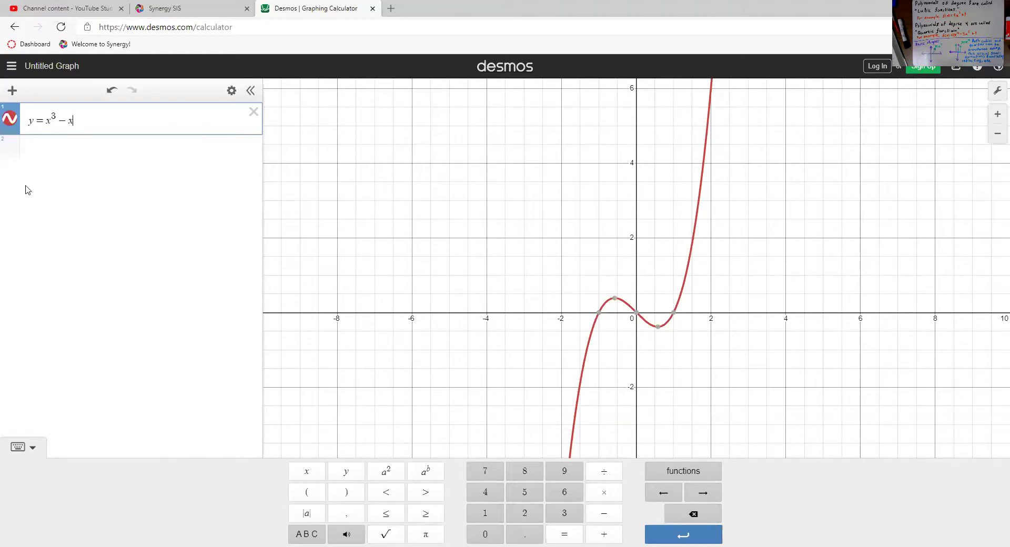
Step: Add y=x³ as a second equation with a dashed line style
{"action": "left_click", "coordinate": [44, 165]}
{"action": "type", "text": "y"}
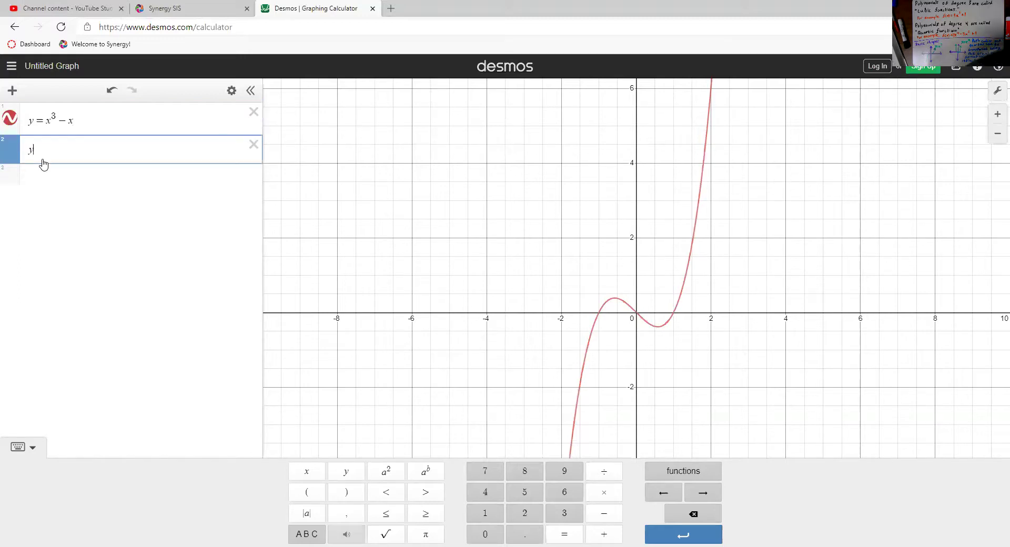
{"action": "type", "text": "=x^3"}
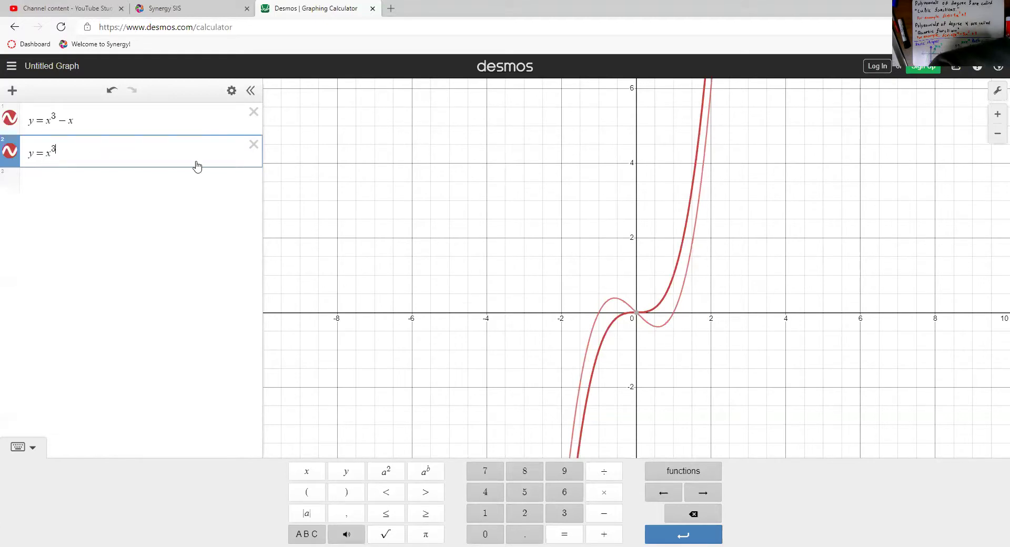
{"action": "left_click", "coordinate": [14, 157]}
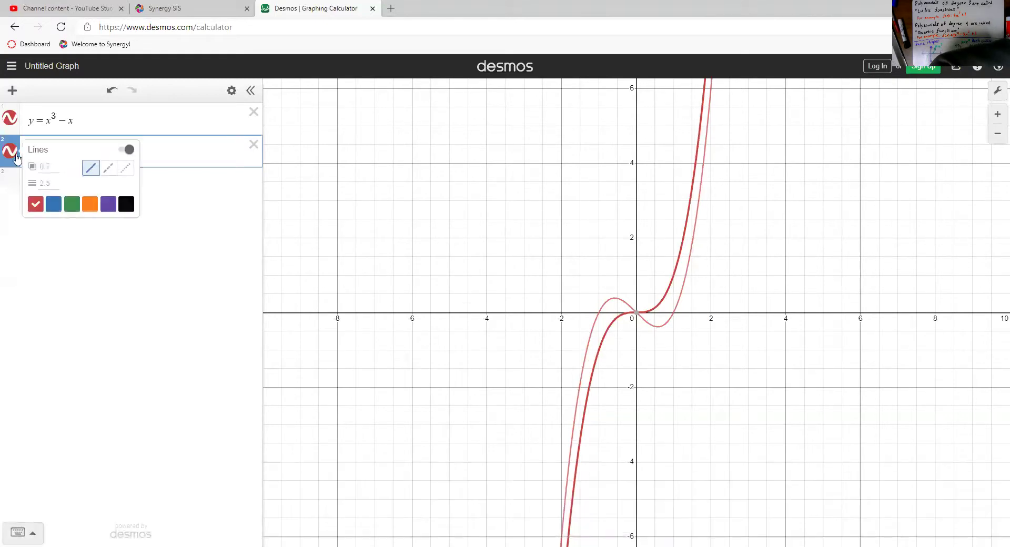
{"action": "left_click", "coordinate": [108, 167]}
{"action": "left_click", "coordinate": [184, 202]}
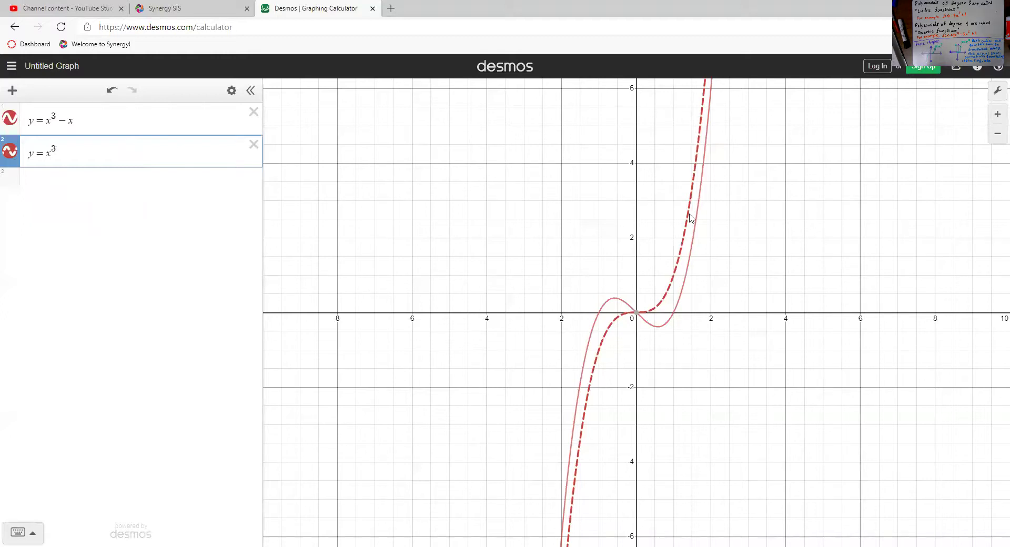
Step: Replace exponent 3 with 2 in both rows, giving y=x²−x and y=x²
{"action": "left_click", "coordinate": [62, 121]}
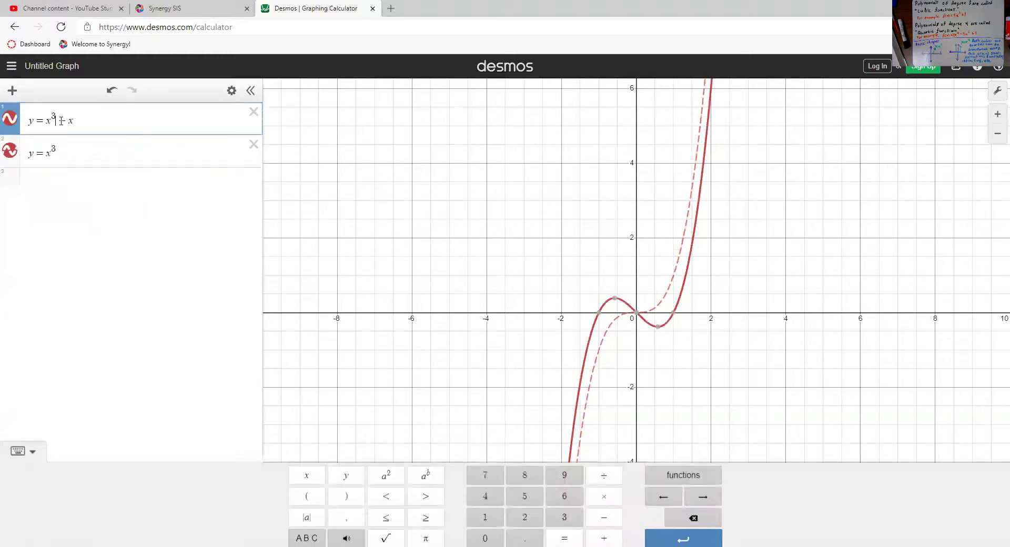
{"action": "key", "text": "BackSpace"}
{"action": "type", "text": "2"}
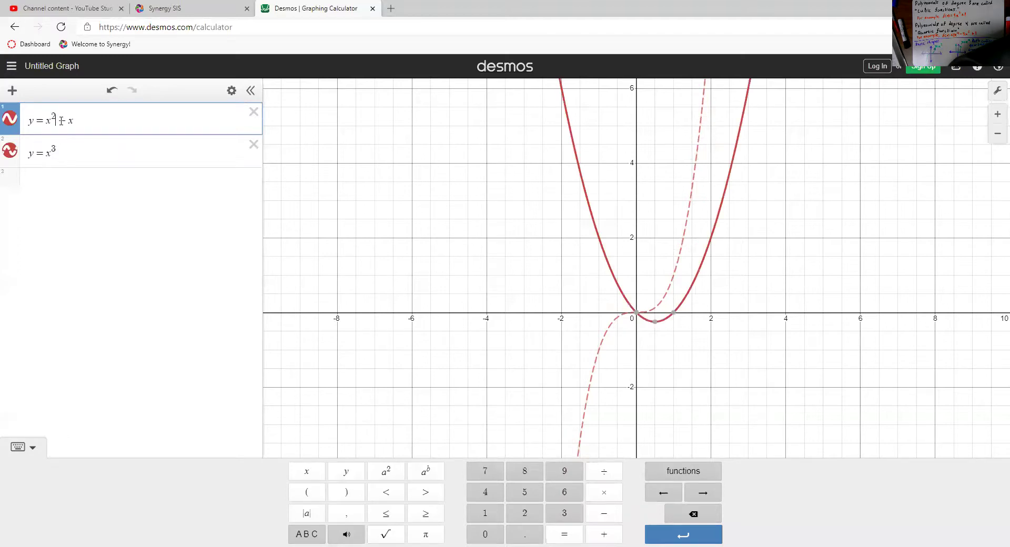
{"action": "key", "text": "Down"}
{"action": "key", "text": "BackSpace"}
{"action": "type", "text": "2"}
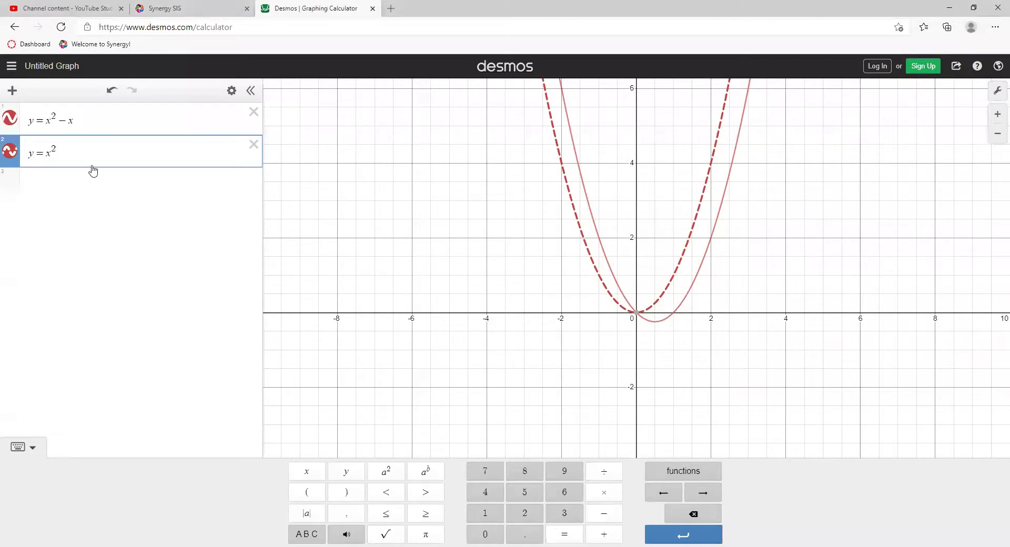
Step: Edit row 1 to y=x³−3x and row 2 back to y=x³
{"action": "key", "text": "Up"}
{"action": "key", "text": "BackSpace"}
{"action": "key", "text": "BackSpace"}
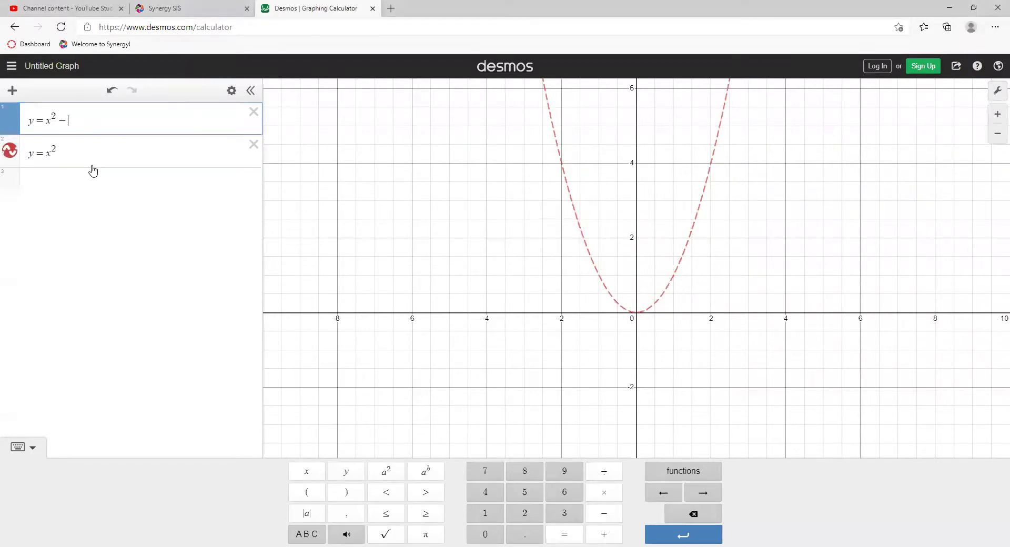
{"action": "key", "text": "BackSpace"}
{"action": "type", "text": "3"}
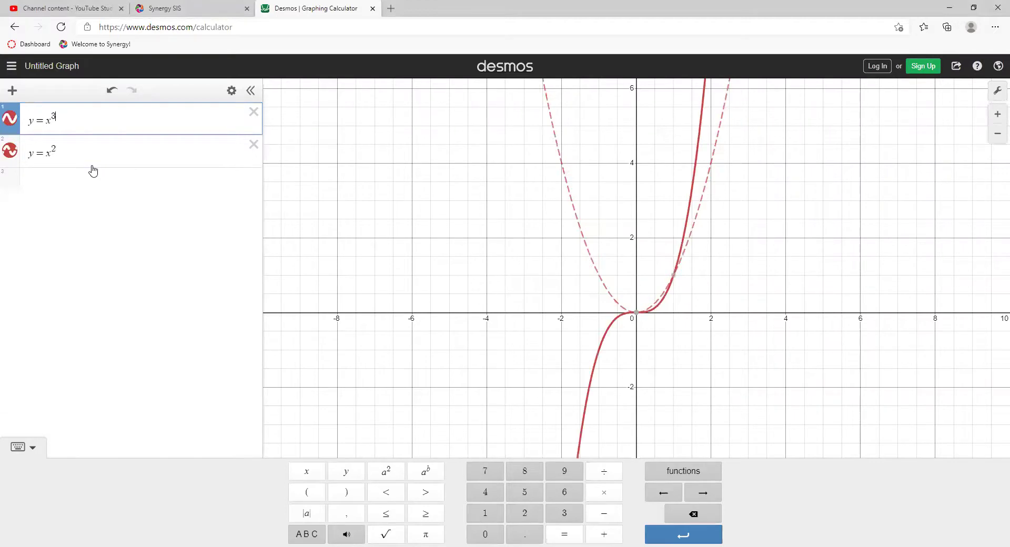
{"action": "key", "text": "Down"}
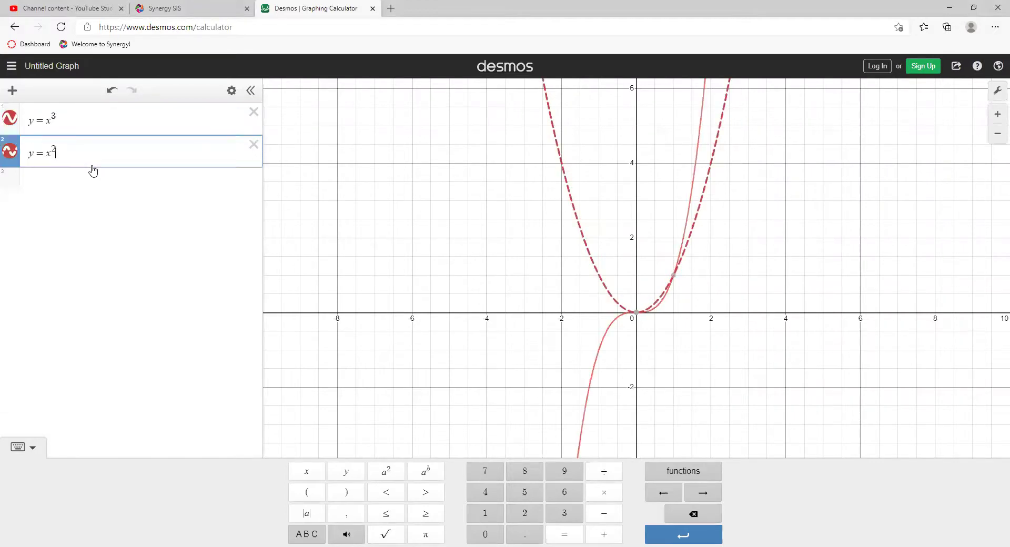
{"action": "key", "text": "BackSpace"}
{"action": "type", "text": "3"}
{"action": "key", "text": "Up"}
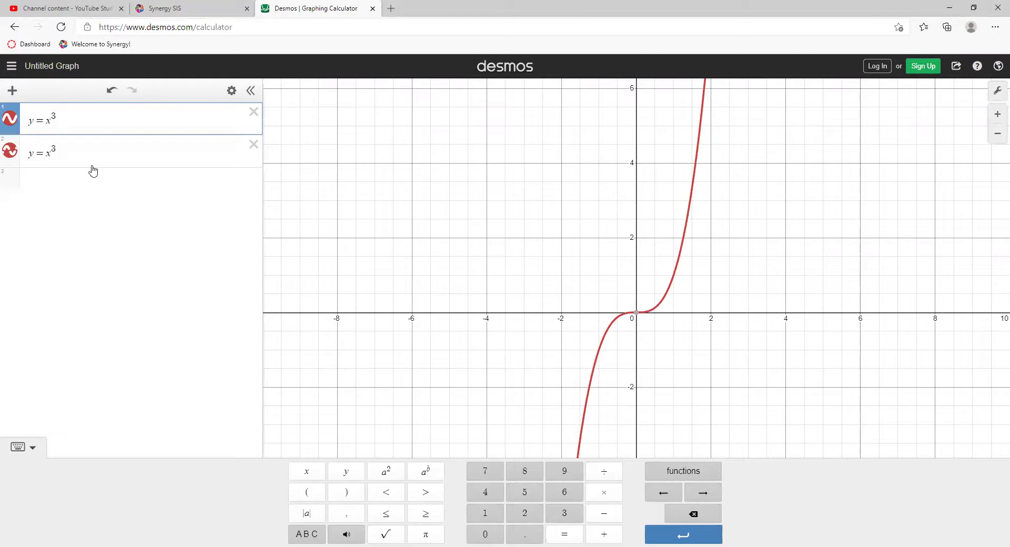
{"action": "type", "text": "-3x"}
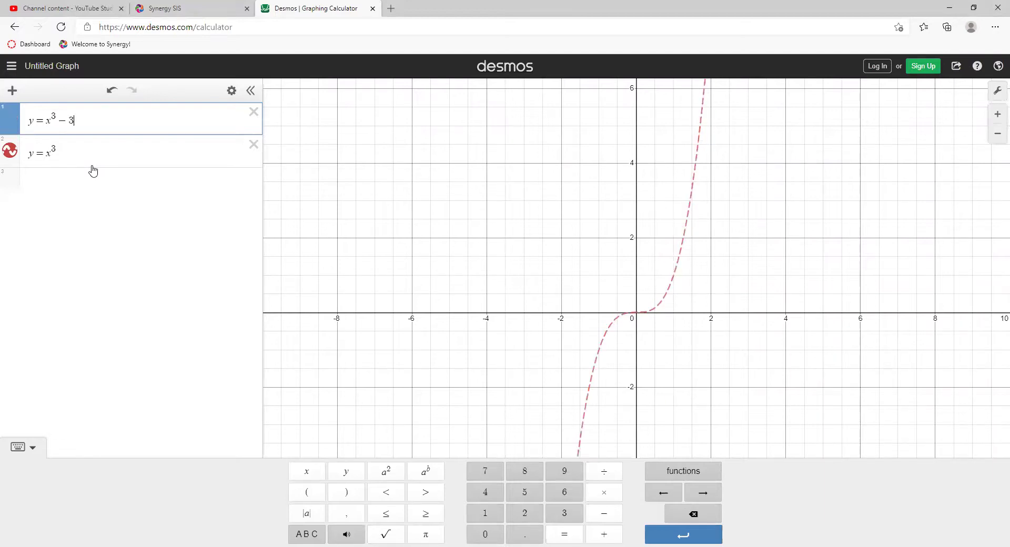
{"action": "left_click", "coordinate": [640, 177]}
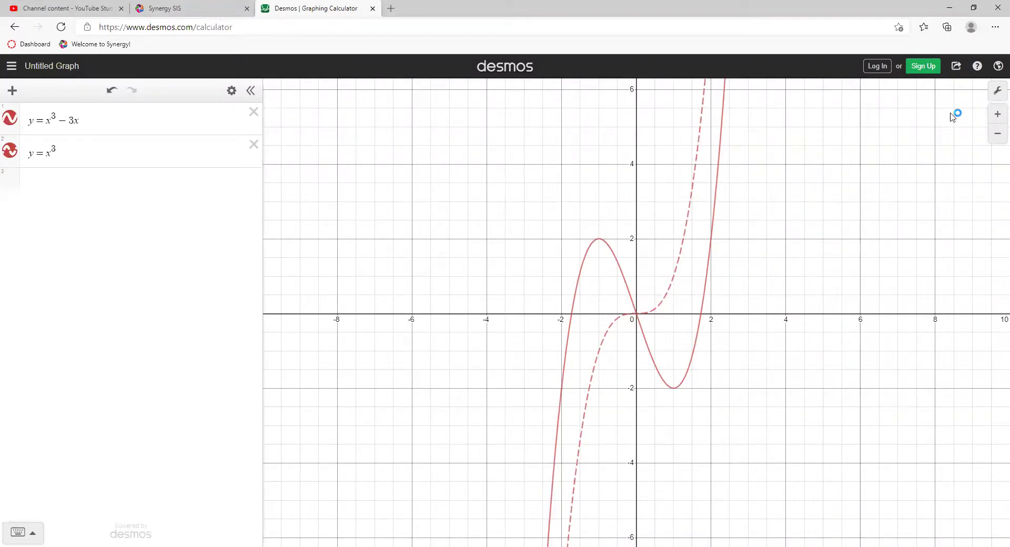
{"action": "left_click", "coordinate": [996, 136]}
{"action": "left_click", "coordinate": [997, 136]}
{"action": "left_click", "coordinate": [997, 135]}
{"action": "left_click", "coordinate": [997, 135]}
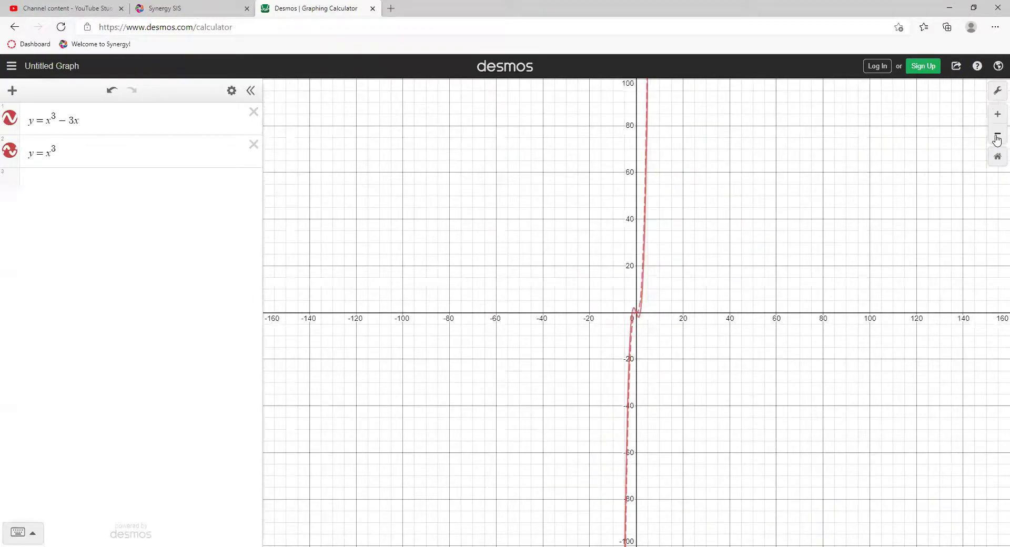
{"action": "left_click_drag", "start_coordinate": [876, 160], "coordinate": [870, 228]}
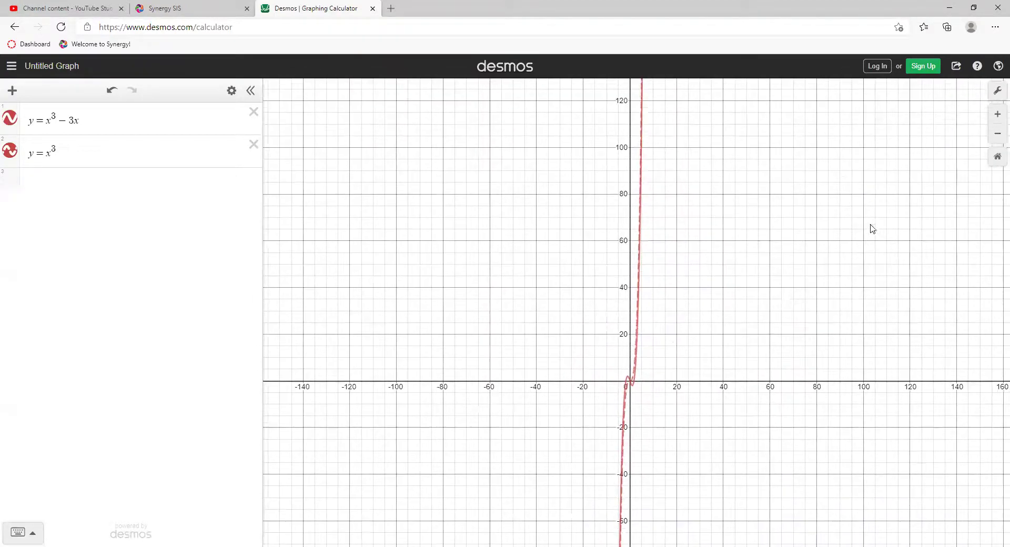
{"action": "left_click", "coordinate": [995, 115]}
{"action": "left_click", "coordinate": [996, 116]}
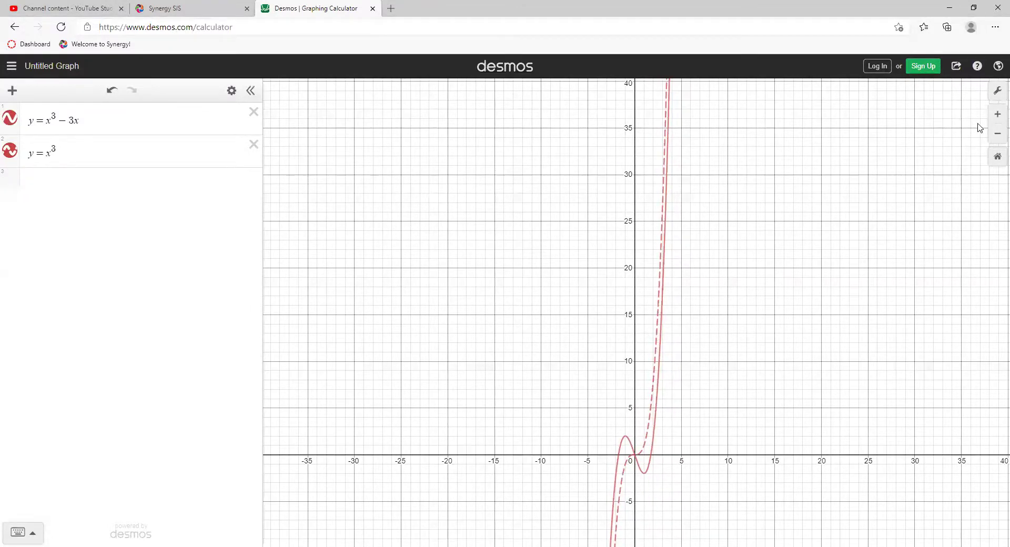
{"action": "left_click", "coordinate": [994, 136]}
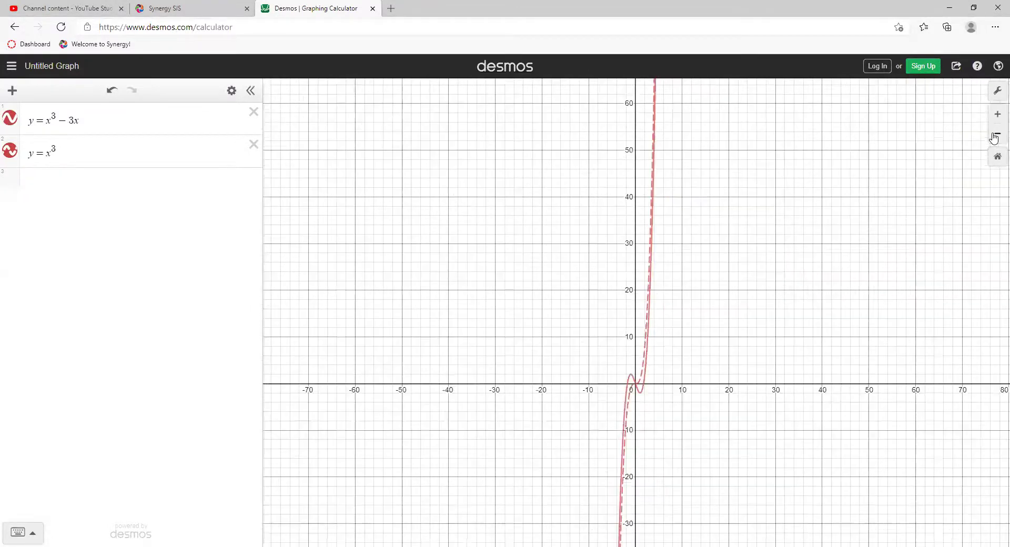
{"action": "left_click", "coordinate": [642, 382]}
{"action": "left_click_drag", "start_coordinate": [672, 259], "coordinate": [658, 493]}
{"action": "left_click_drag", "start_coordinate": [723, 132], "coordinate": [705, 415]}
{"action": "left_click_drag", "start_coordinate": [699, 117], "coordinate": [690, 318]}
{"action": "left_click_drag", "start_coordinate": [695, 133], "coordinate": [701, 332]}
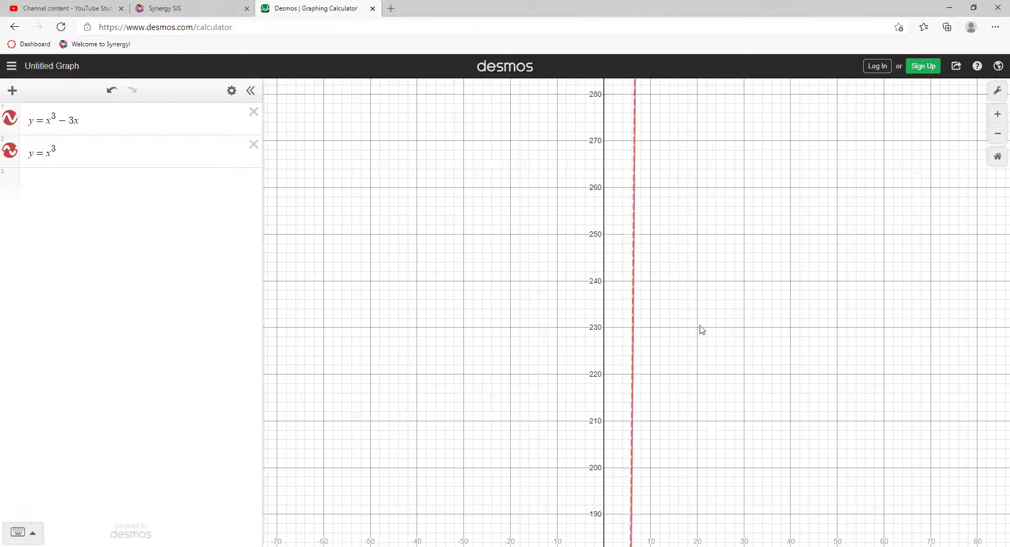
{"action": "left_click_drag", "start_coordinate": [706, 219], "coordinate": [680, 455]}
{"action": "left_click_drag", "start_coordinate": [699, 134], "coordinate": [744, 376]}
{"action": "left_click", "coordinate": [997, 115]}
{"action": "left_click", "coordinate": [997, 114]}
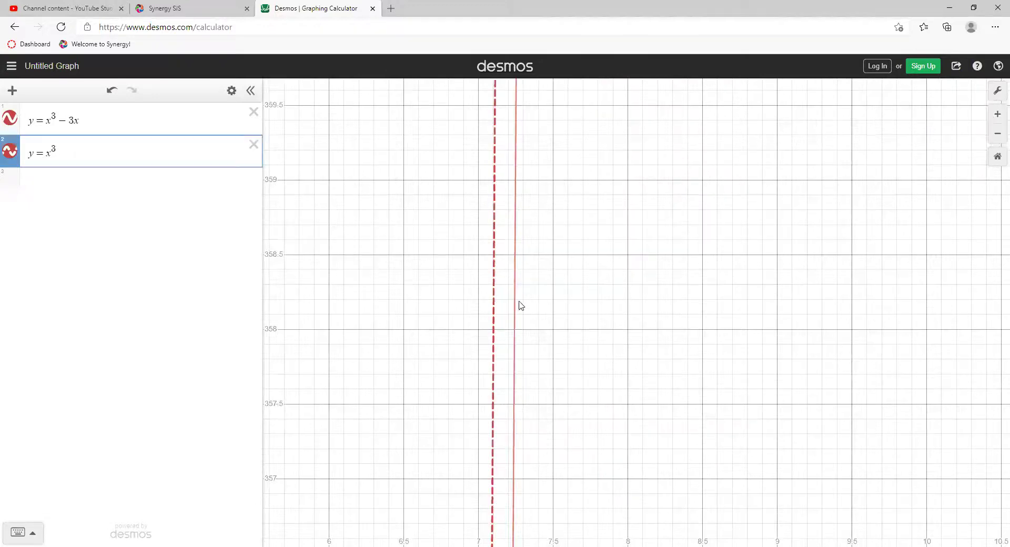
{"action": "left_click", "coordinate": [518, 305]}
{"action": "left_click", "coordinate": [997, 134]}
{"action": "left_click", "coordinate": [996, 136]}
{"action": "left_click", "coordinate": [996, 136]}
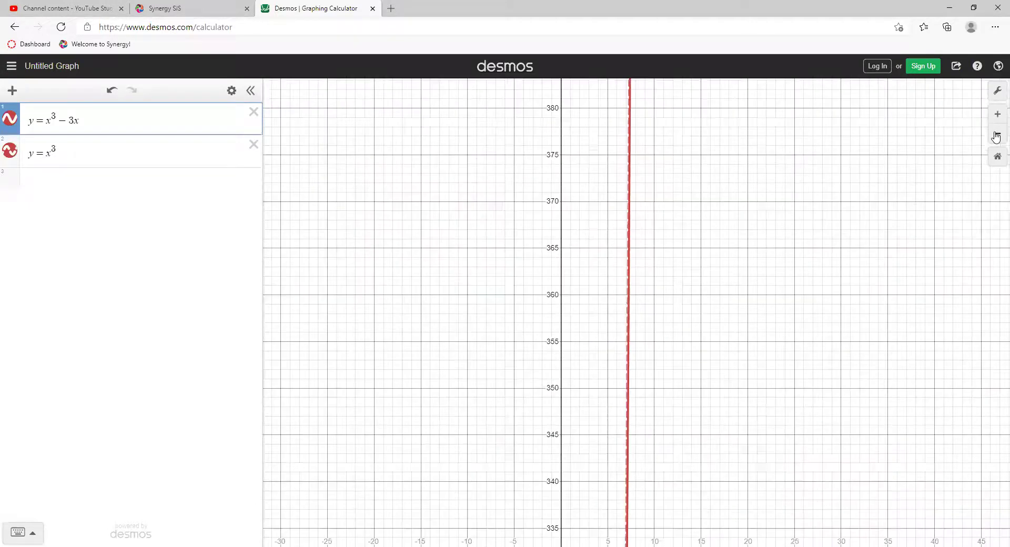
{"action": "left_click", "coordinate": [904, 241]}
{"action": "scroll", "coordinate": [903, 220], "scroll_direction": "down", "scroll_amount": 5}
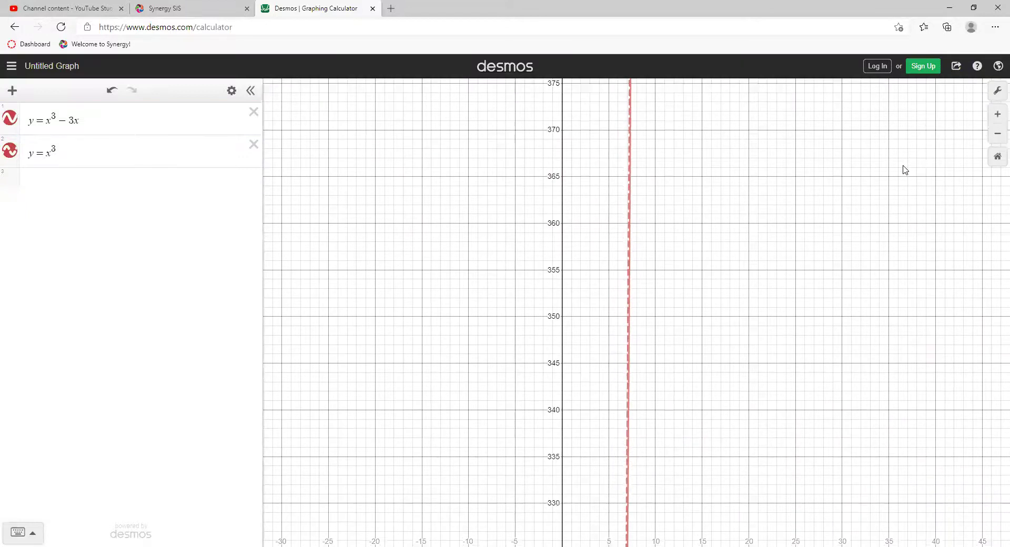
{"action": "left_click_drag", "start_coordinate": [803, 288], "coordinate": [835, 8]}
{"action": "left_click_drag", "start_coordinate": [764, 169], "coordinate": [767, 1]}
{"action": "left_click_drag", "start_coordinate": [754, 248], "coordinate": [753, 98]}
{"action": "left_click_drag", "start_coordinate": [728, 316], "coordinate": [712, 198]}
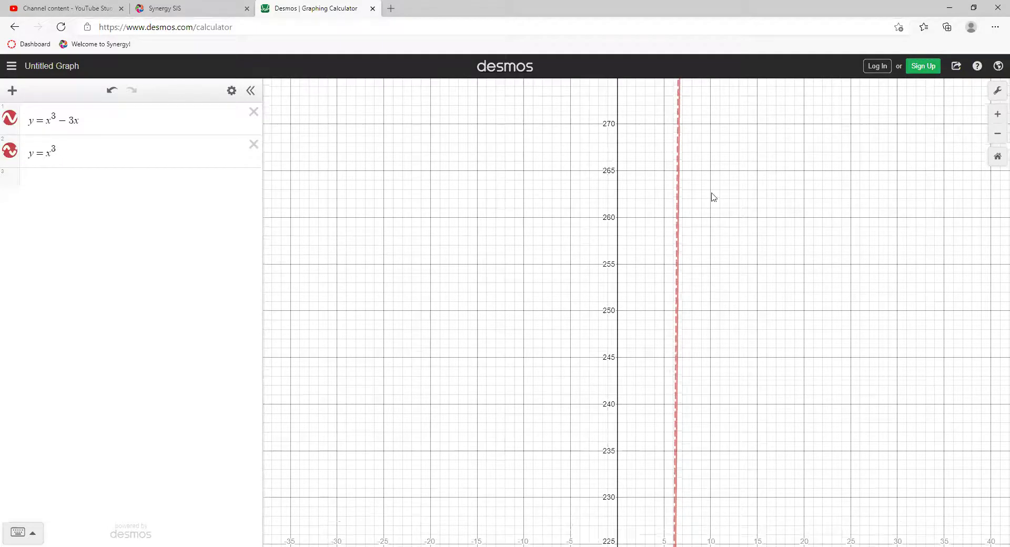
{"action": "left_click_drag", "start_coordinate": [728, 289], "coordinate": [766, 36]}
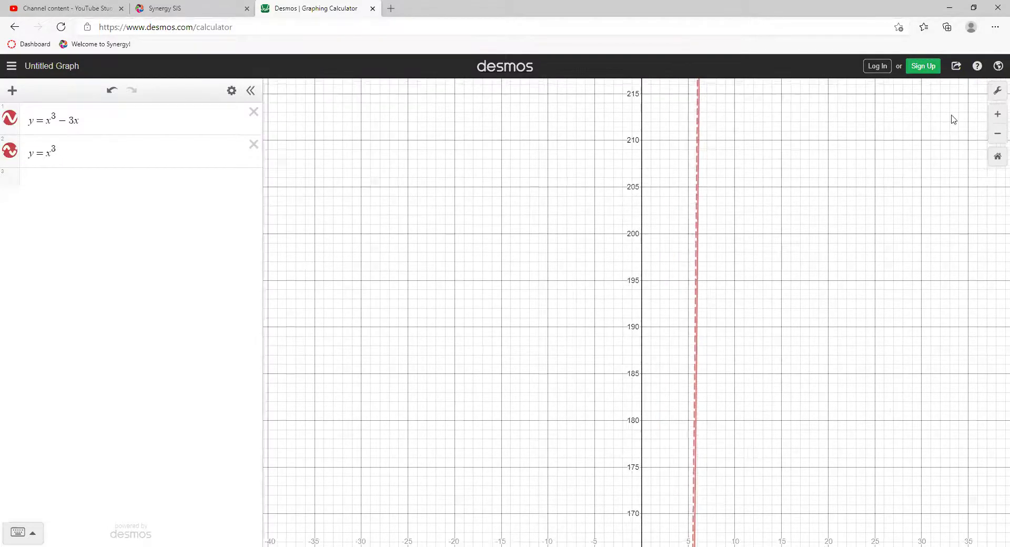
{"action": "left_click", "coordinate": [996, 156]}
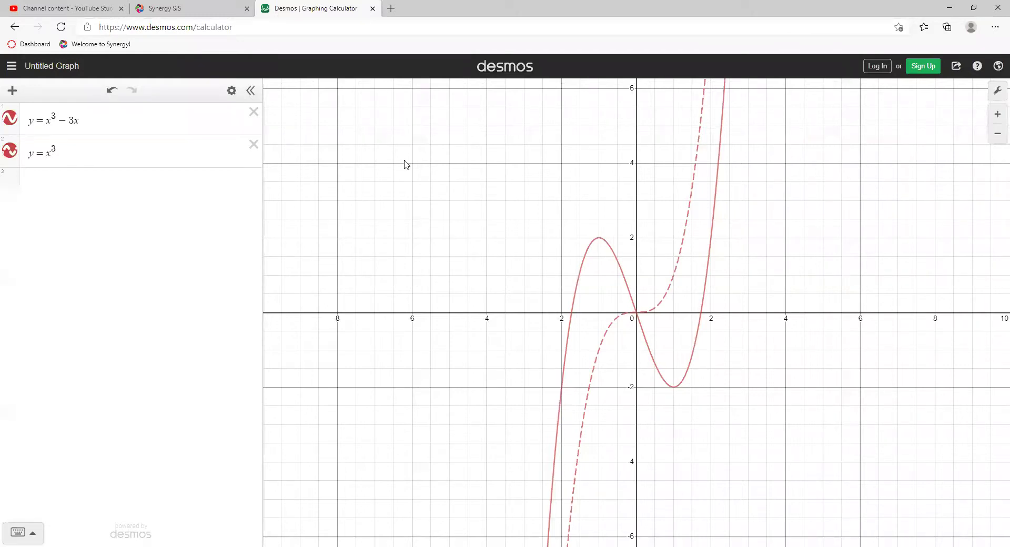
Step: Replace exponent 3 with 4 in y=x³−3x and y=x³
{"action": "left_click", "coordinate": [96, 120]}
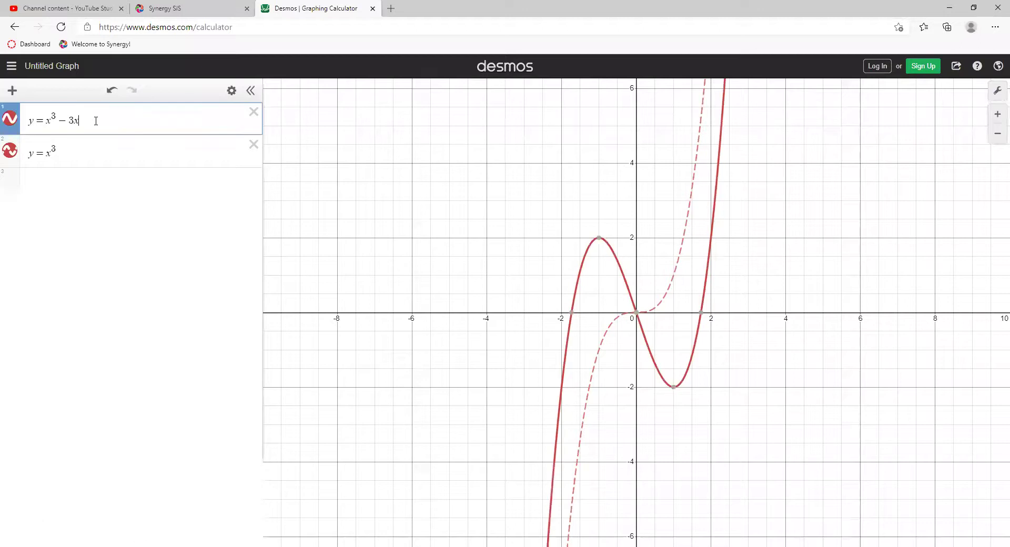
{"action": "left_click", "coordinate": [97, 144]}
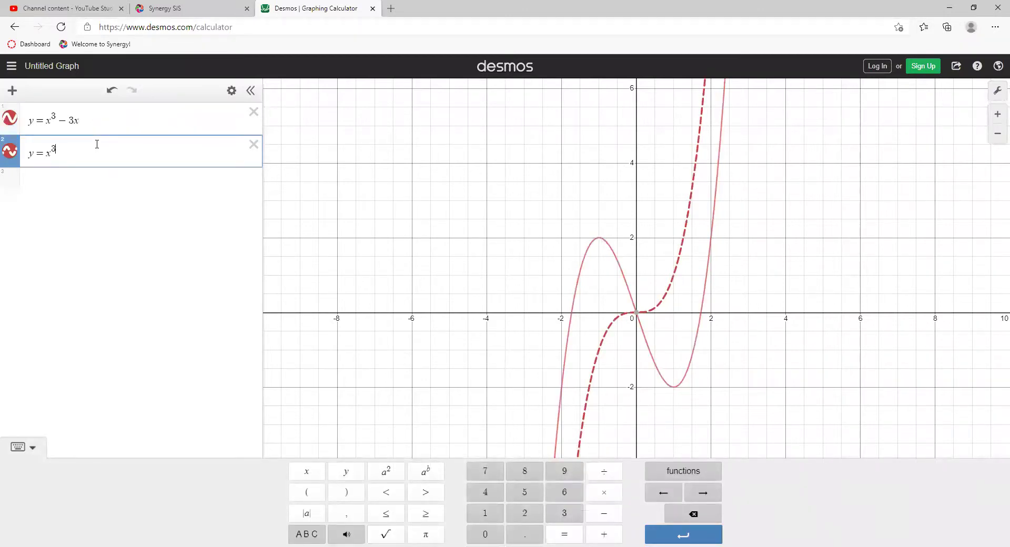
{"action": "key", "text": "Up"}
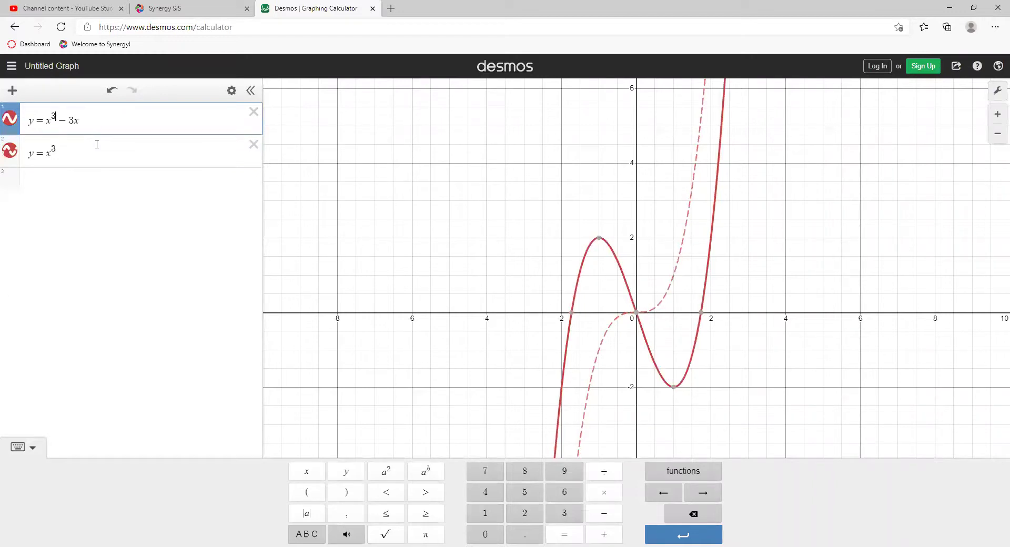
{"action": "key", "text": "BackSpace"}
{"action": "type", "text": "4"}
{"action": "left_click", "coordinate": [97, 144]}
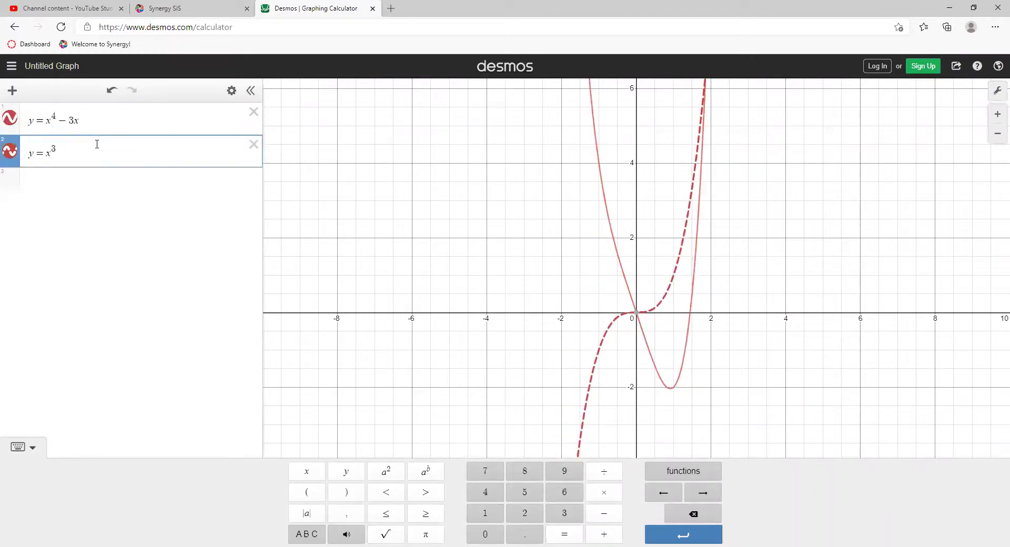
{"action": "key", "text": "BackSpace"}
{"action": "type", "text": "4"}
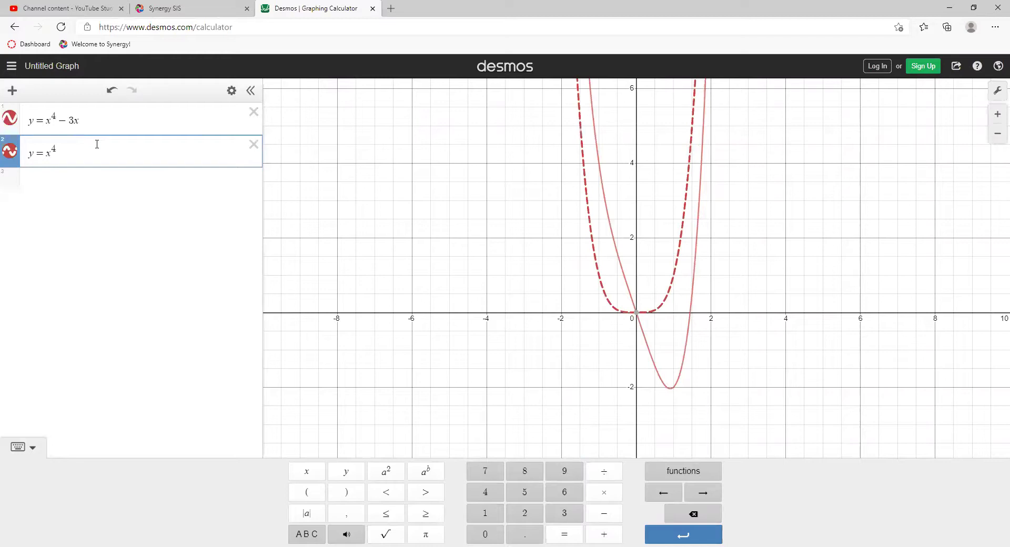
Step: Apply the green swatch to dashed y=x⁴ and solid y=x⁴−3x
{"action": "left_click", "coordinate": [12, 155]}
{"action": "left_click", "coordinate": [74, 204]}
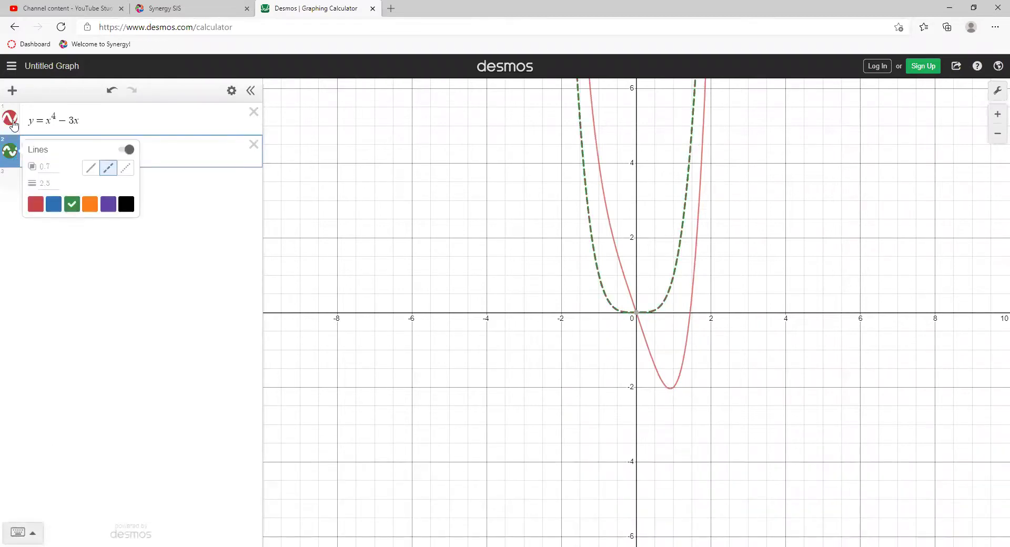
{"action": "left_click", "coordinate": [8, 117]}
{"action": "left_click", "coordinate": [72, 171]}
{"action": "left_click", "coordinate": [378, 277]}
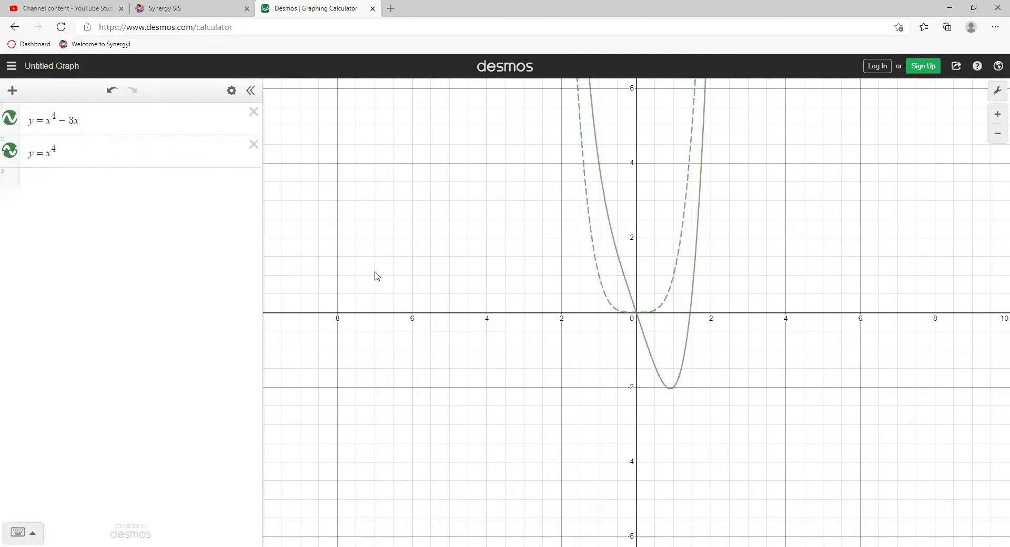
{"action": "left_click", "coordinate": [619, 265]}
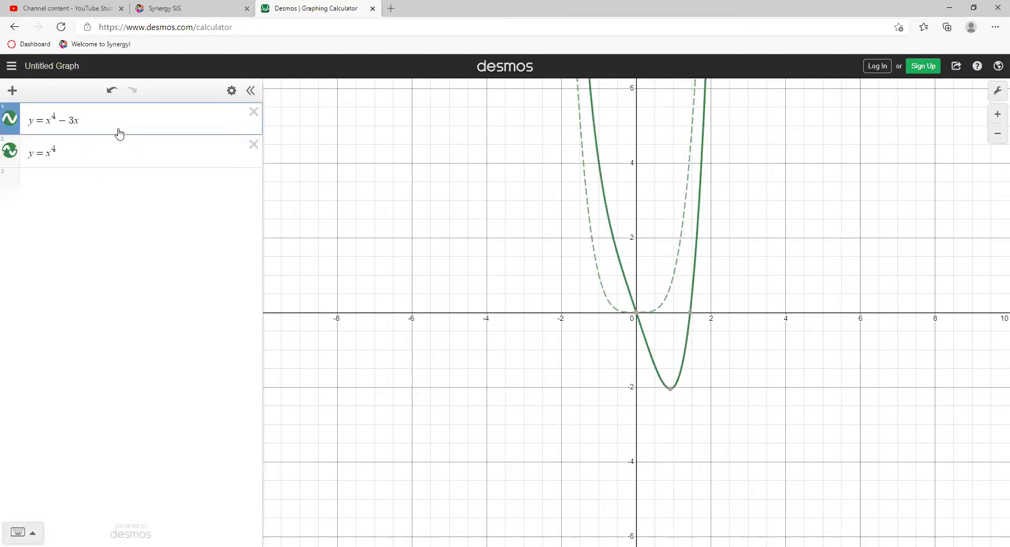
{"action": "left_click", "coordinate": [604, 289]}
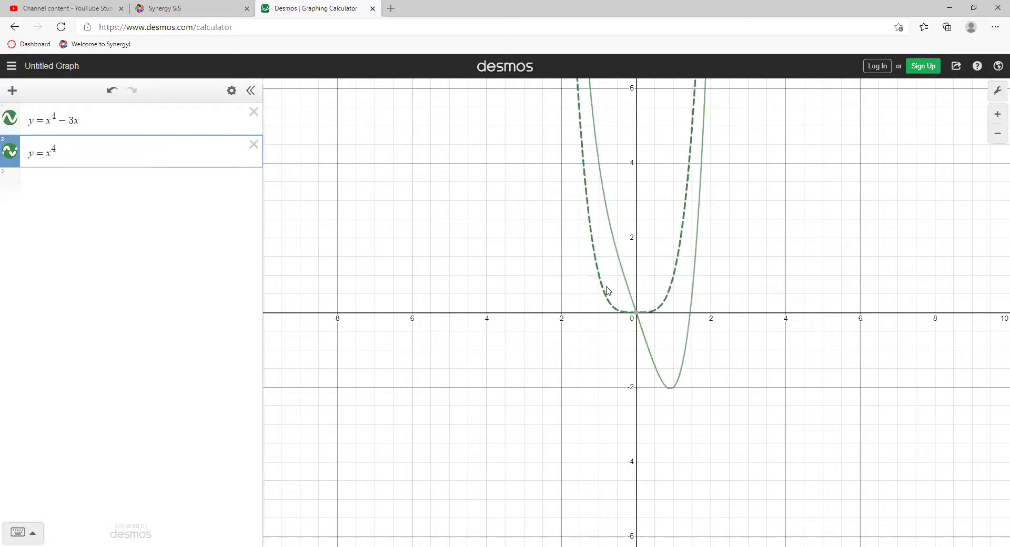
{"action": "left_click", "coordinate": [997, 115]}
{"action": "left_click", "coordinate": [997, 116]}
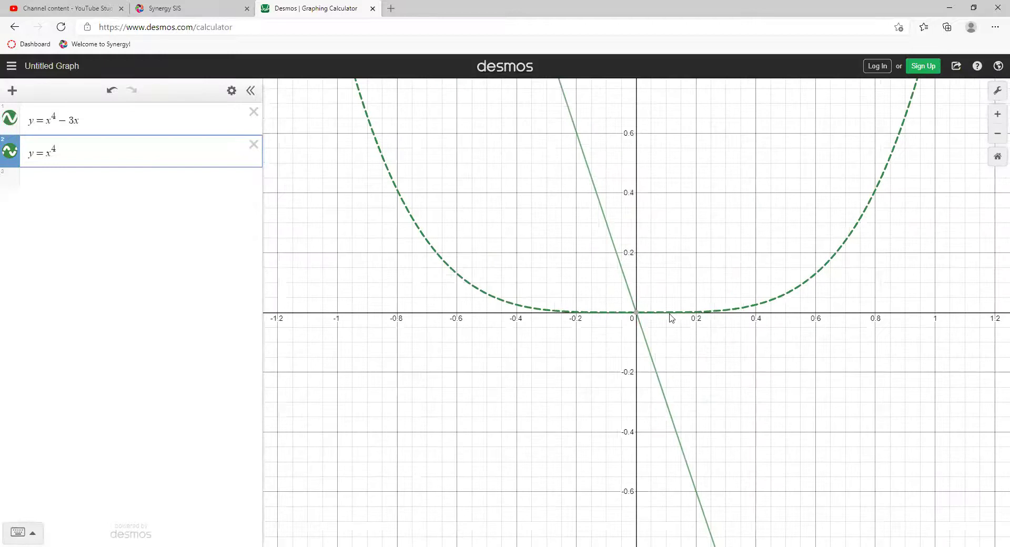
{"action": "left_click", "coordinate": [634, 280]}
{"action": "left_click", "coordinate": [625, 272]}
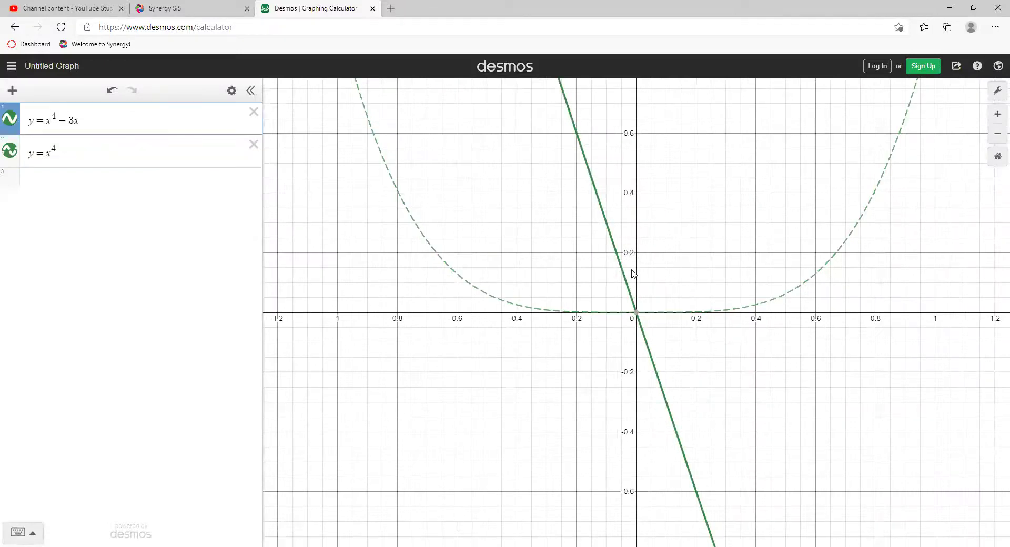
{"action": "left_click", "coordinate": [687, 313]}
{"action": "left_click", "coordinate": [997, 154]}
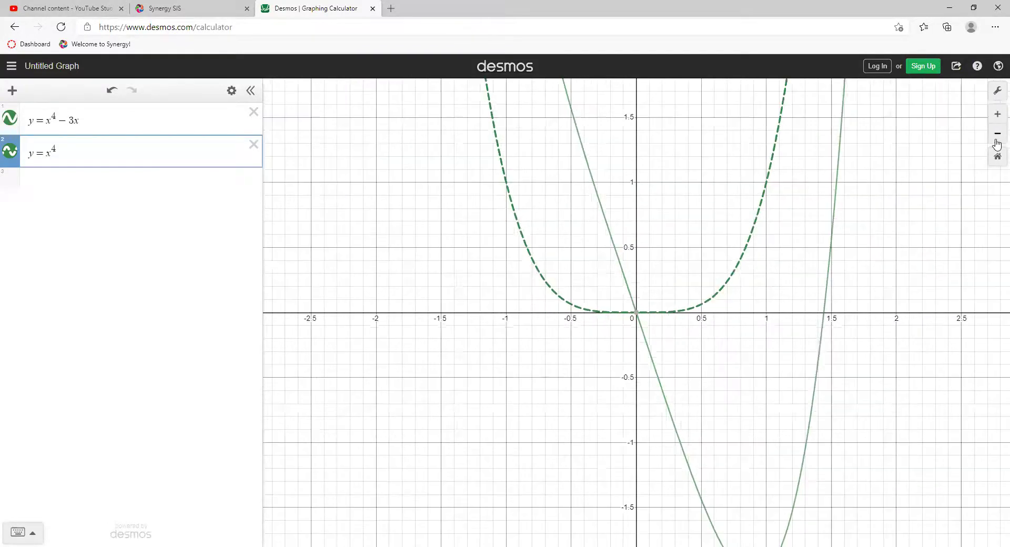
{"action": "left_click_drag", "start_coordinate": [658, 157], "coordinate": [647, 273]}
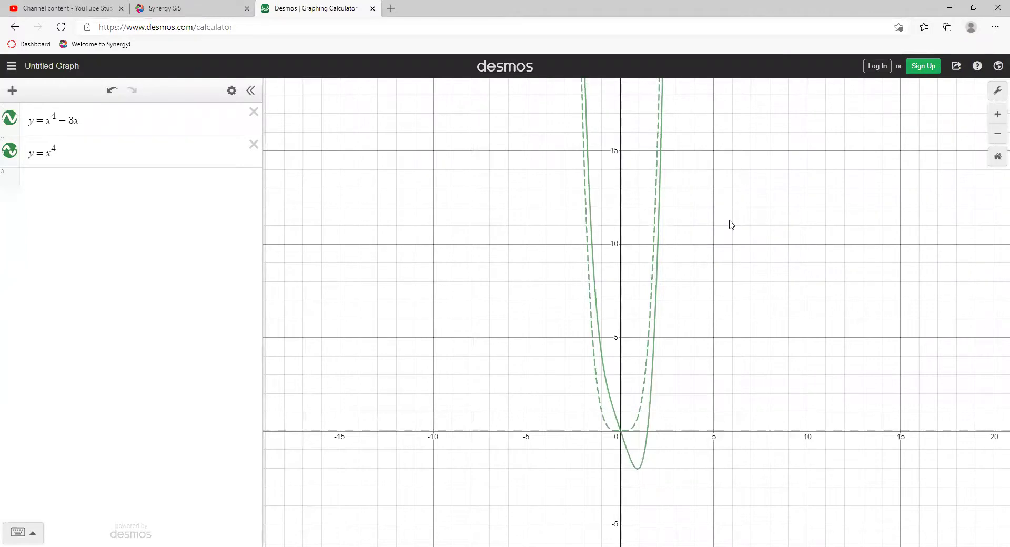
{"action": "left_click_drag", "start_coordinate": [731, 225], "coordinate": [726, 487]}
{"action": "left_click_drag", "start_coordinate": [744, 340], "coordinate": [789, 446]}
{"action": "left_click_drag", "start_coordinate": [783, 167], "coordinate": [804, 471]}
{"action": "left_click_drag", "start_coordinate": [791, 190], "coordinate": [736, 532]}
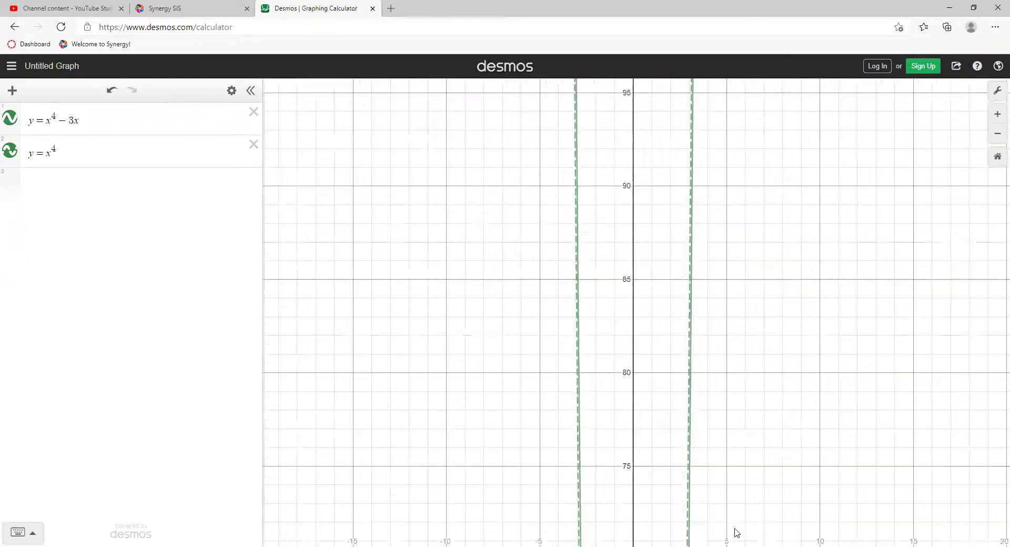
{"action": "left_click_drag", "start_coordinate": [755, 184], "coordinate": [786, 485]}
{"action": "left_click_drag", "start_coordinate": [741, 135], "coordinate": [713, 531]}
{"action": "left_click_drag", "start_coordinate": [756, 120], "coordinate": [778, 499]}
{"action": "left_click_drag", "start_coordinate": [765, 233], "coordinate": [793, 515]}
{"action": "left_click_drag", "start_coordinate": [794, 113], "coordinate": [770, 458]}
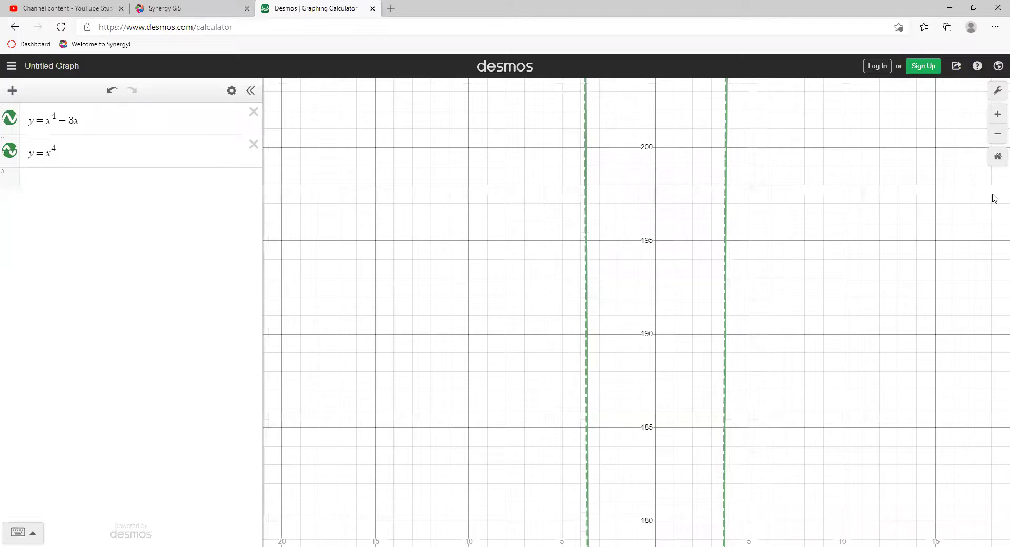
{"action": "left_click", "coordinate": [997, 156]}
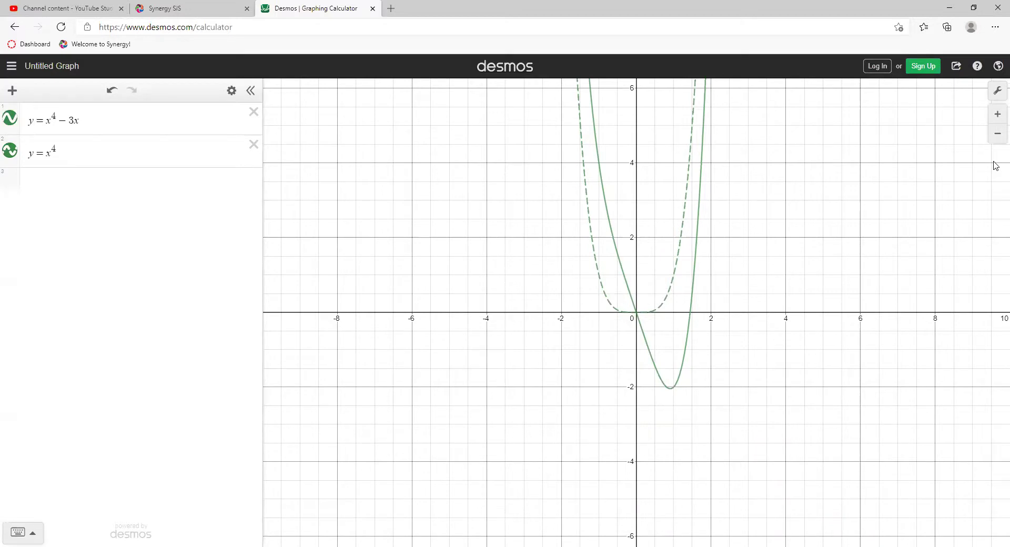
{"action": "double_click", "coordinate": [65, 150]}
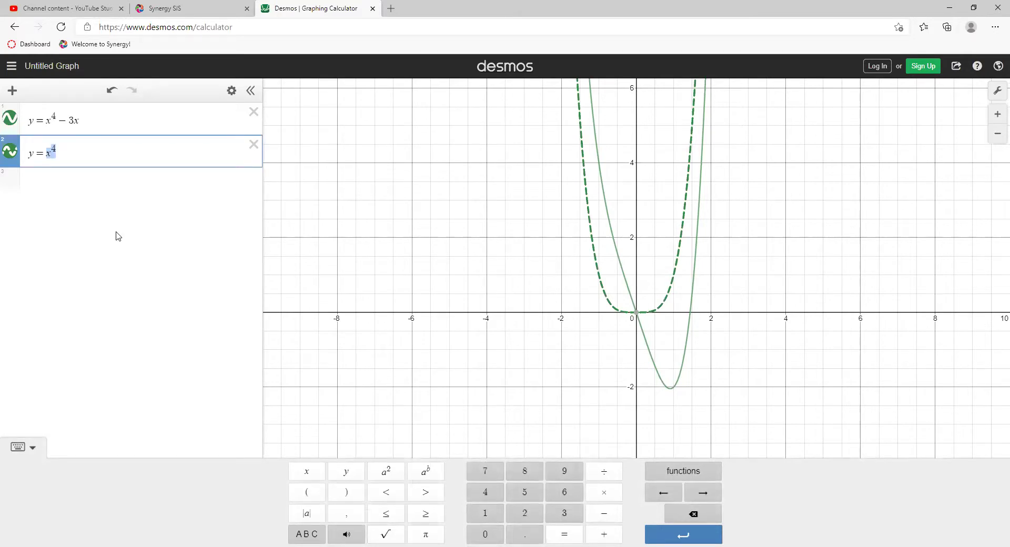
{"action": "key", "text": "Escape"}
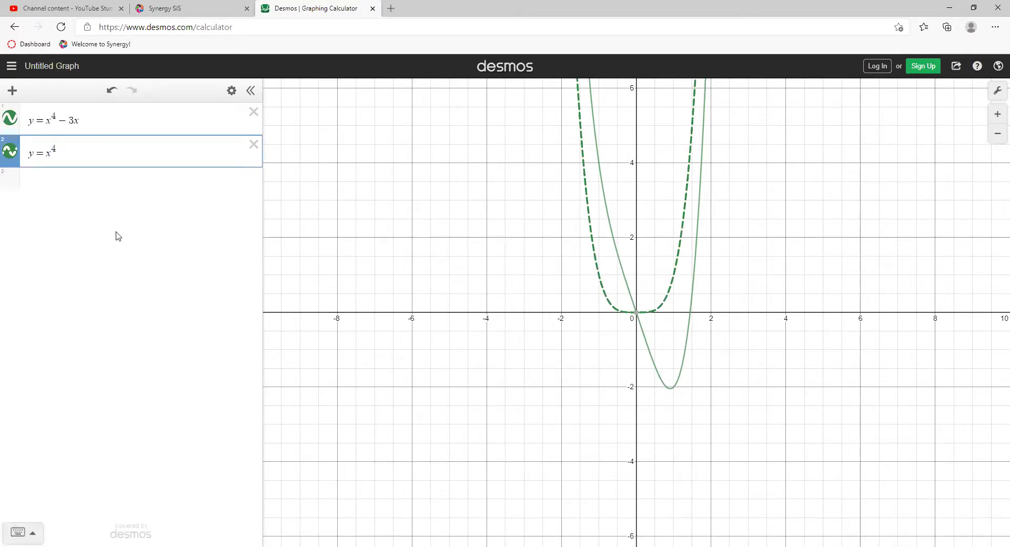